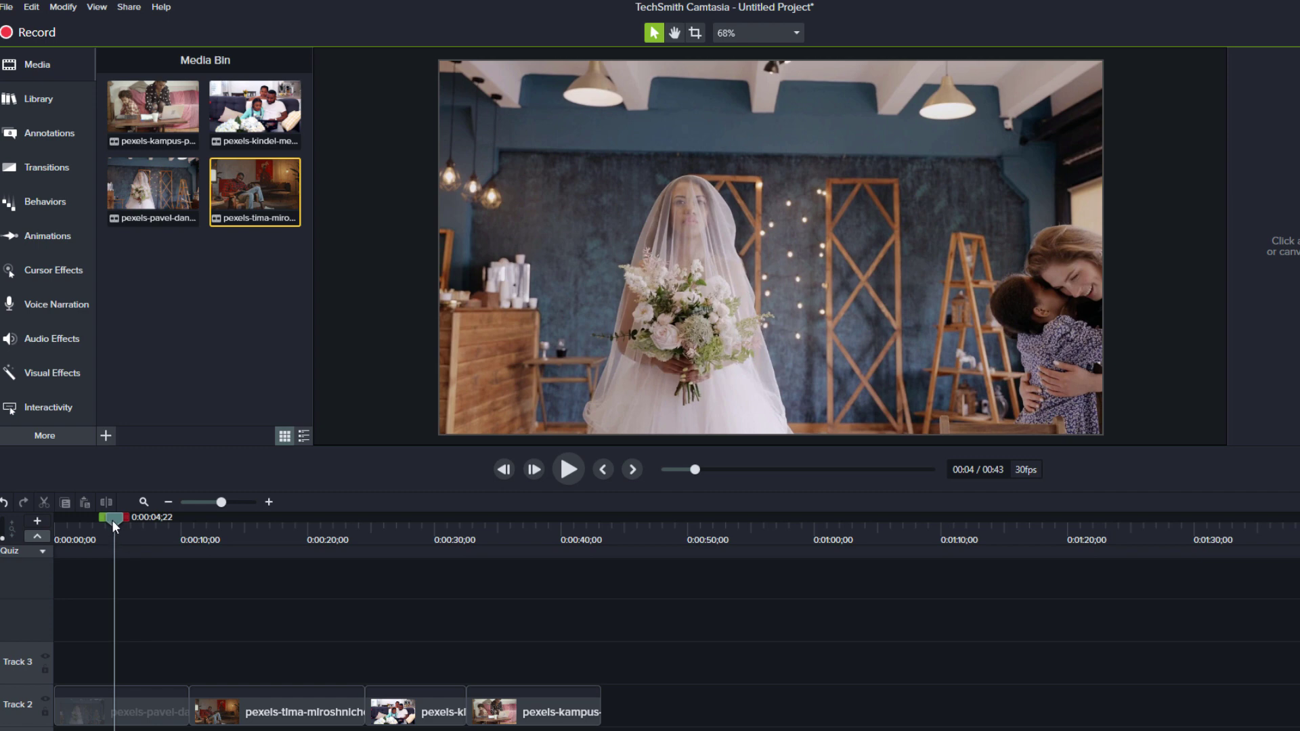
- Crop the bride clip on Track 2 to a narrow vertical strip around her and place it against the canvas's left edge
drag(112, 519, 79, 522)
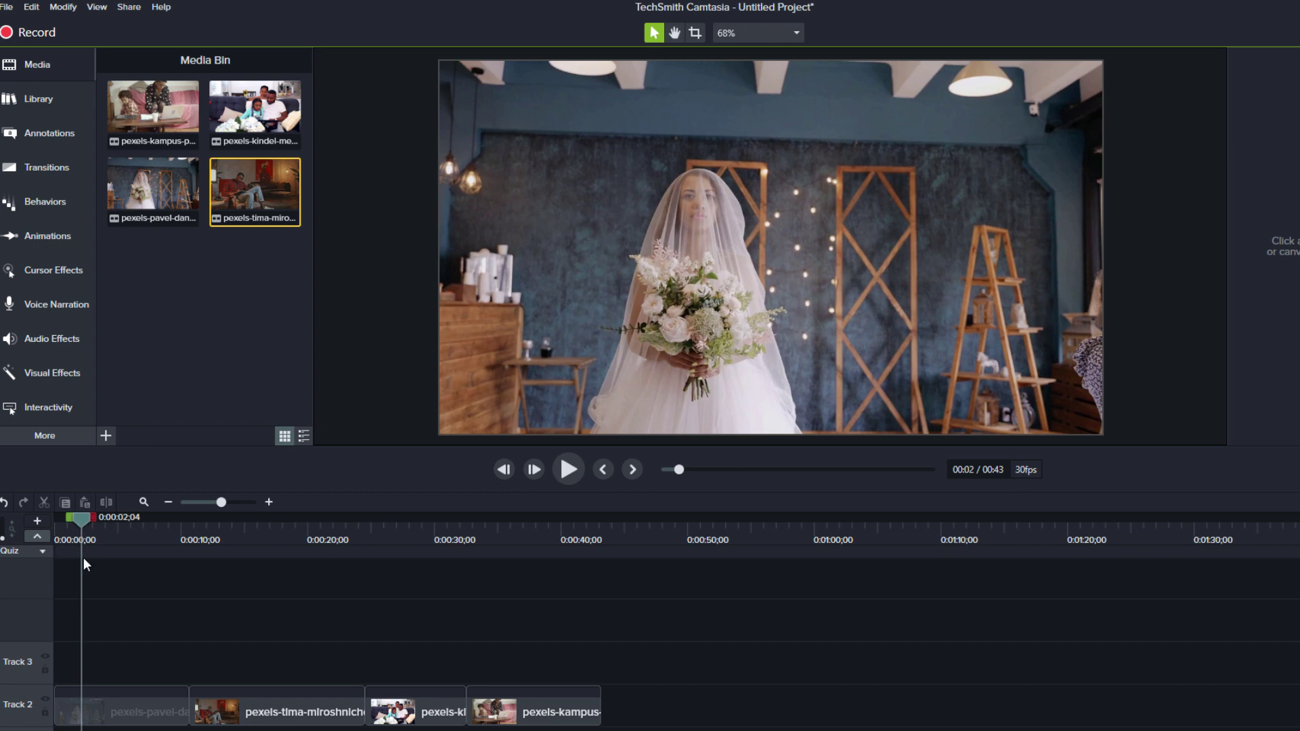
click(124, 713)
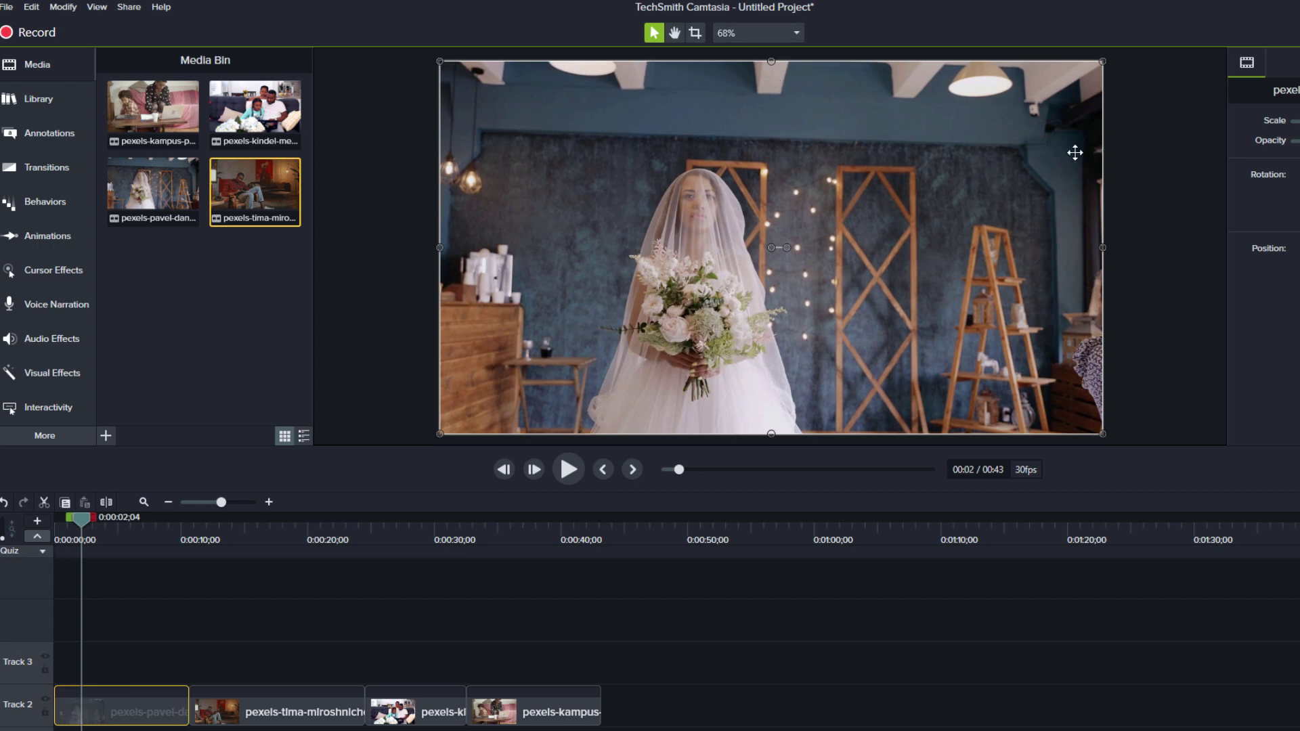
click(695, 34)
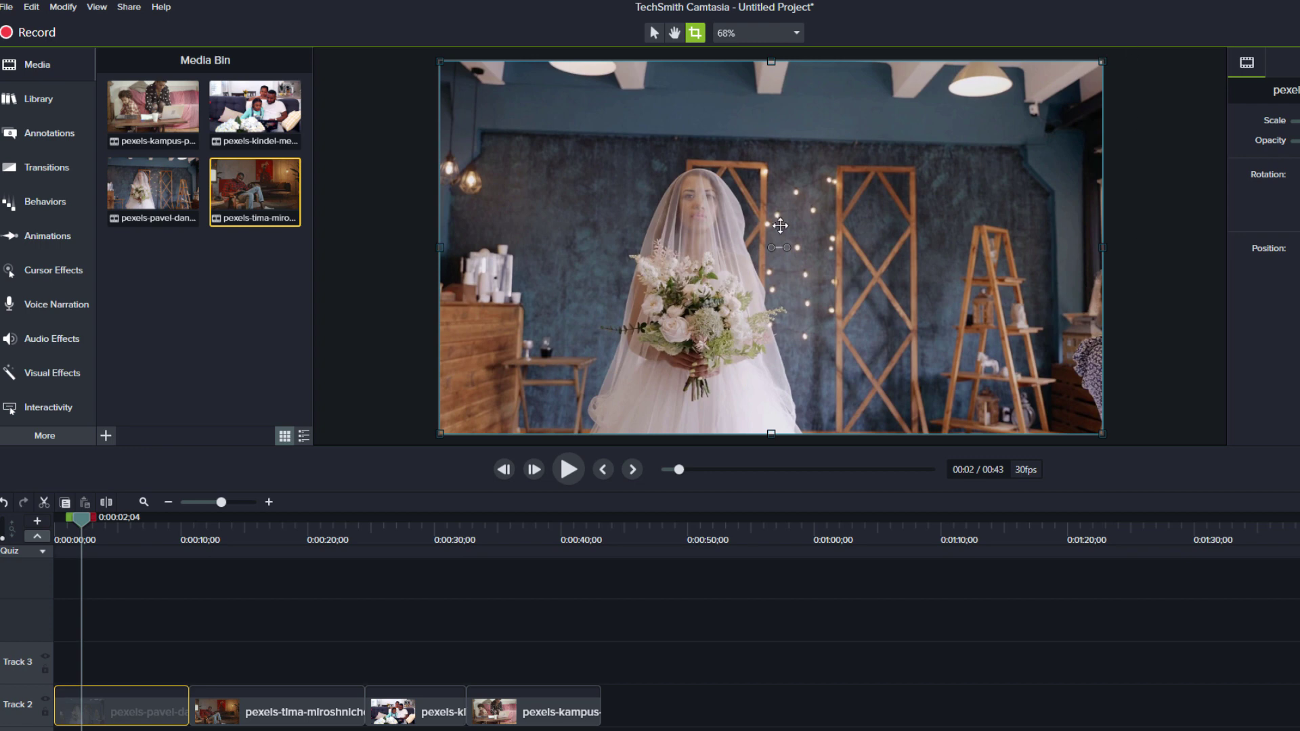
drag(439, 251, 590, 265)
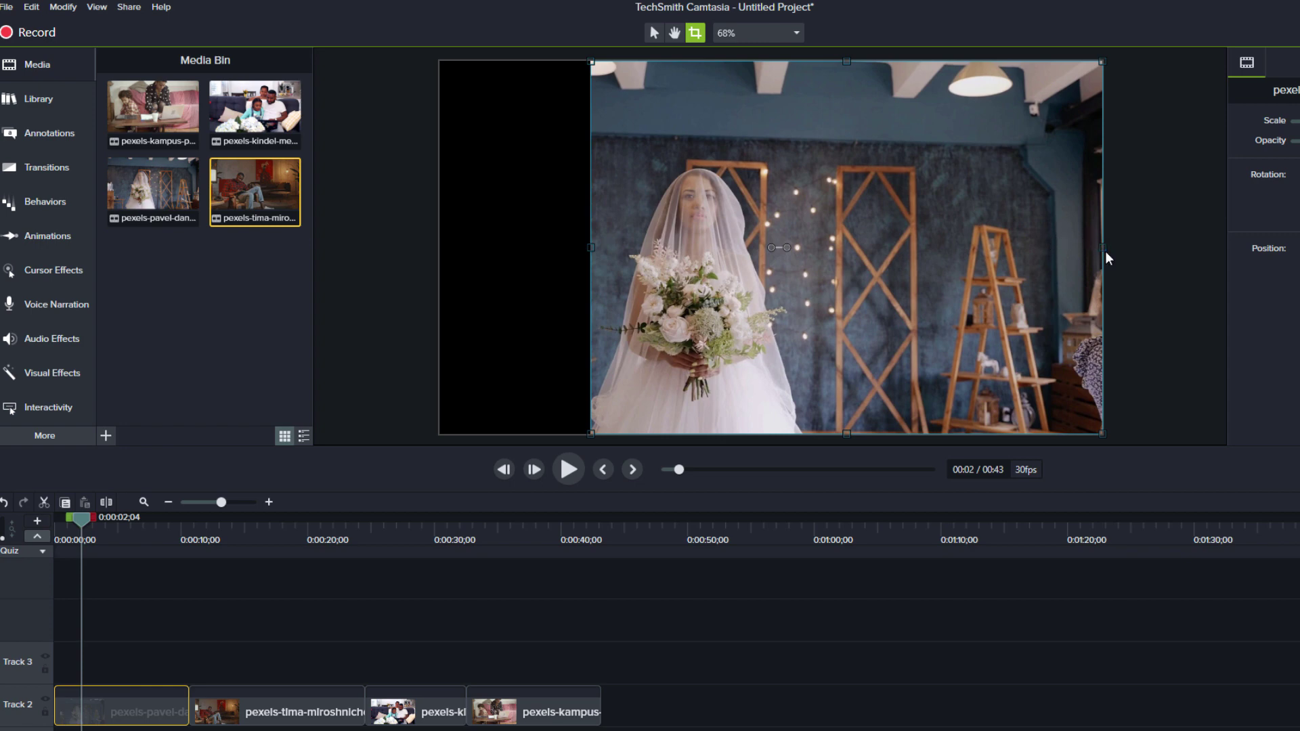
drag(1103, 248, 790, 265)
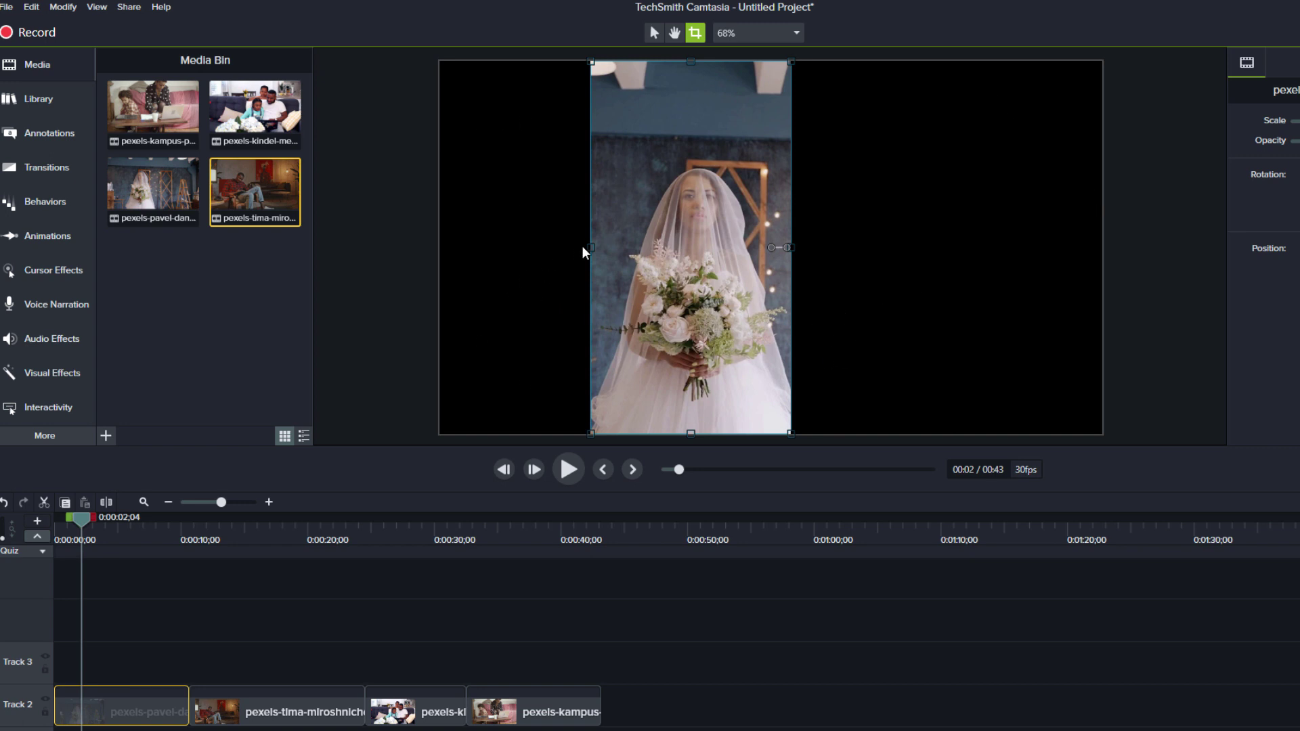
drag(587, 248, 612, 248)
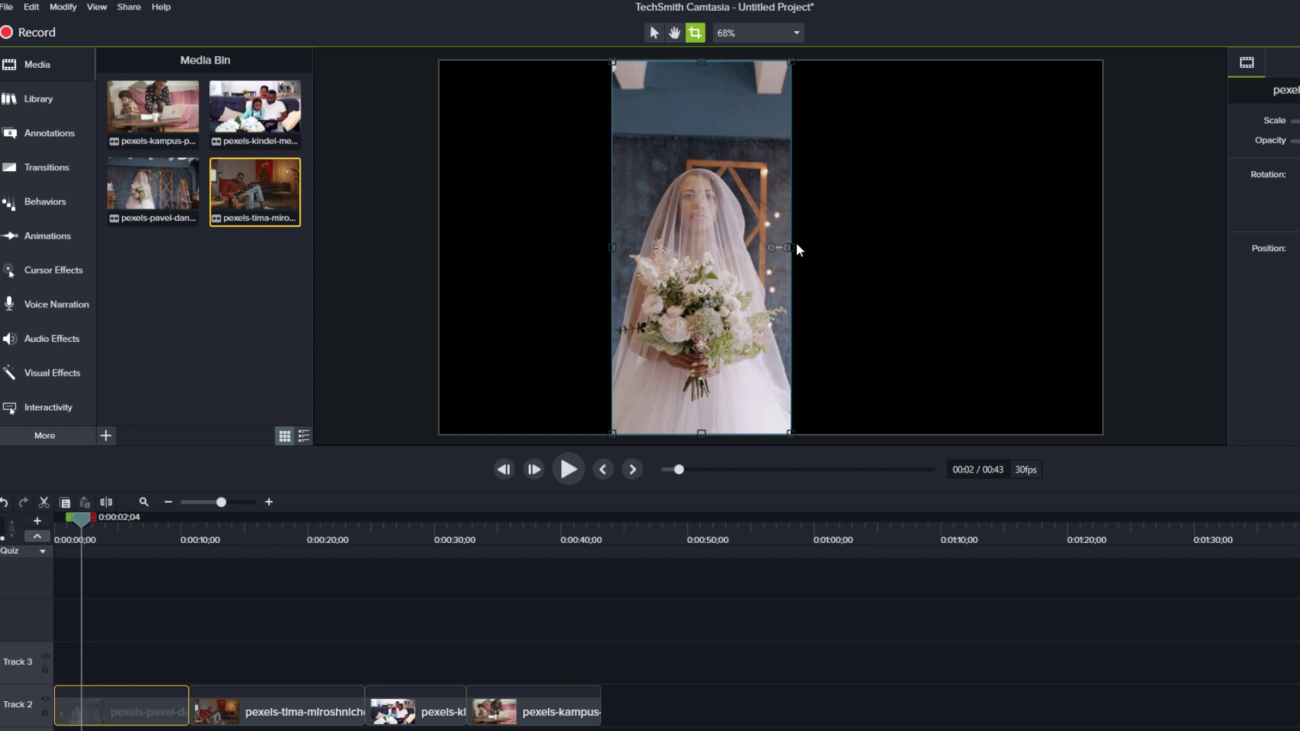
drag(792, 247, 784, 247)
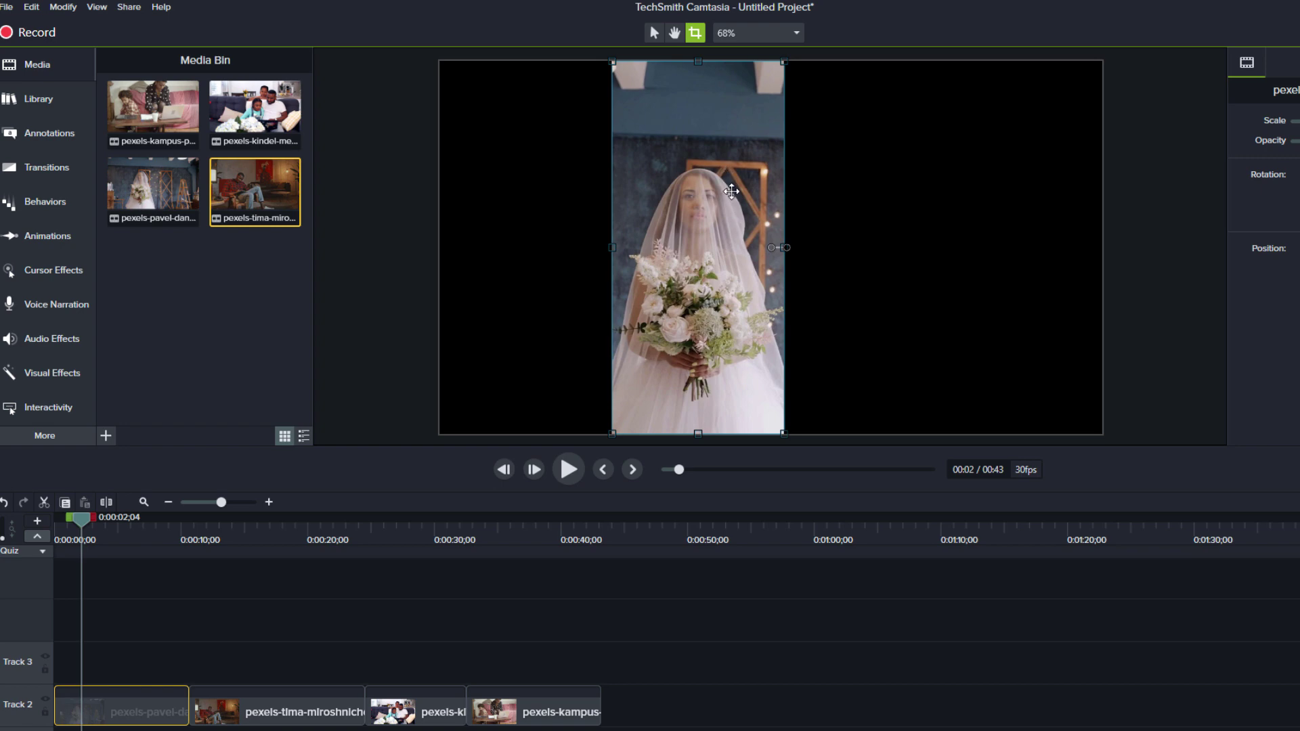
drag(726, 174, 557, 195)
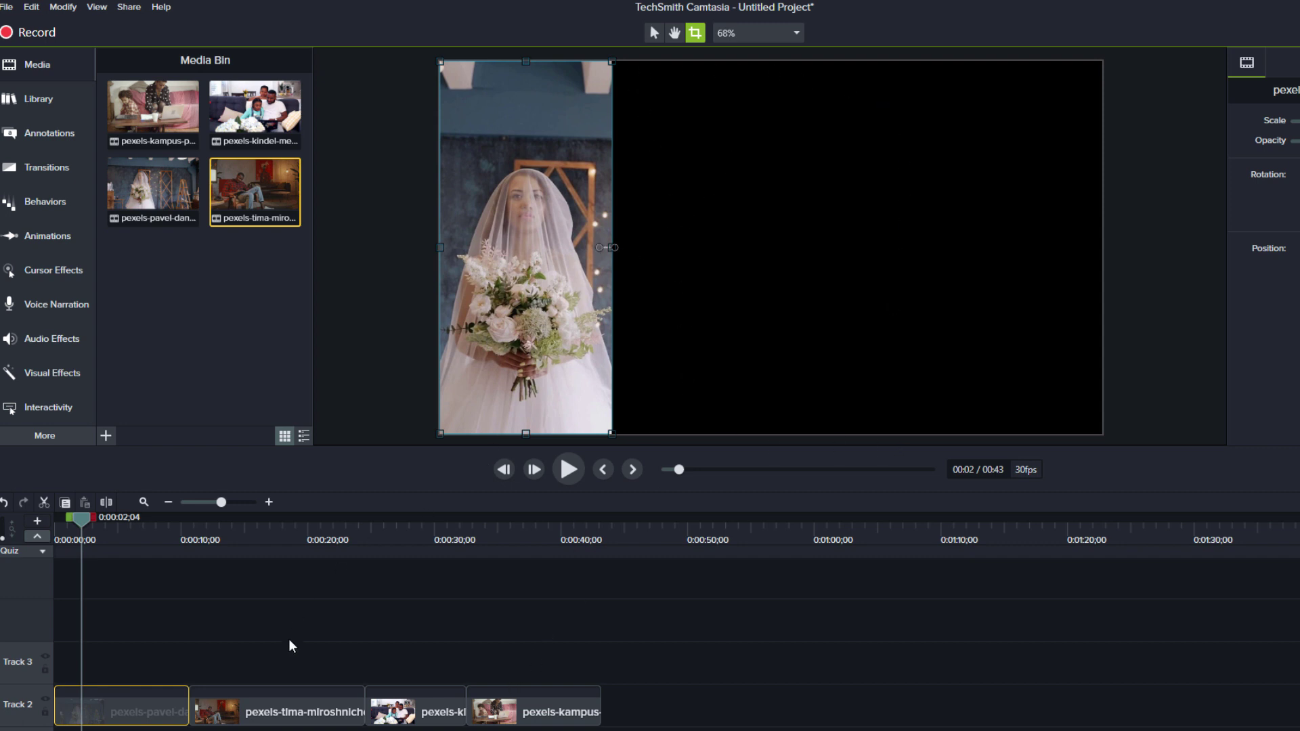
- Place the seated-man clip at the start of Track 3 and crop it into a vertical strip right beside the bride
drag(289, 703, 177, 648)
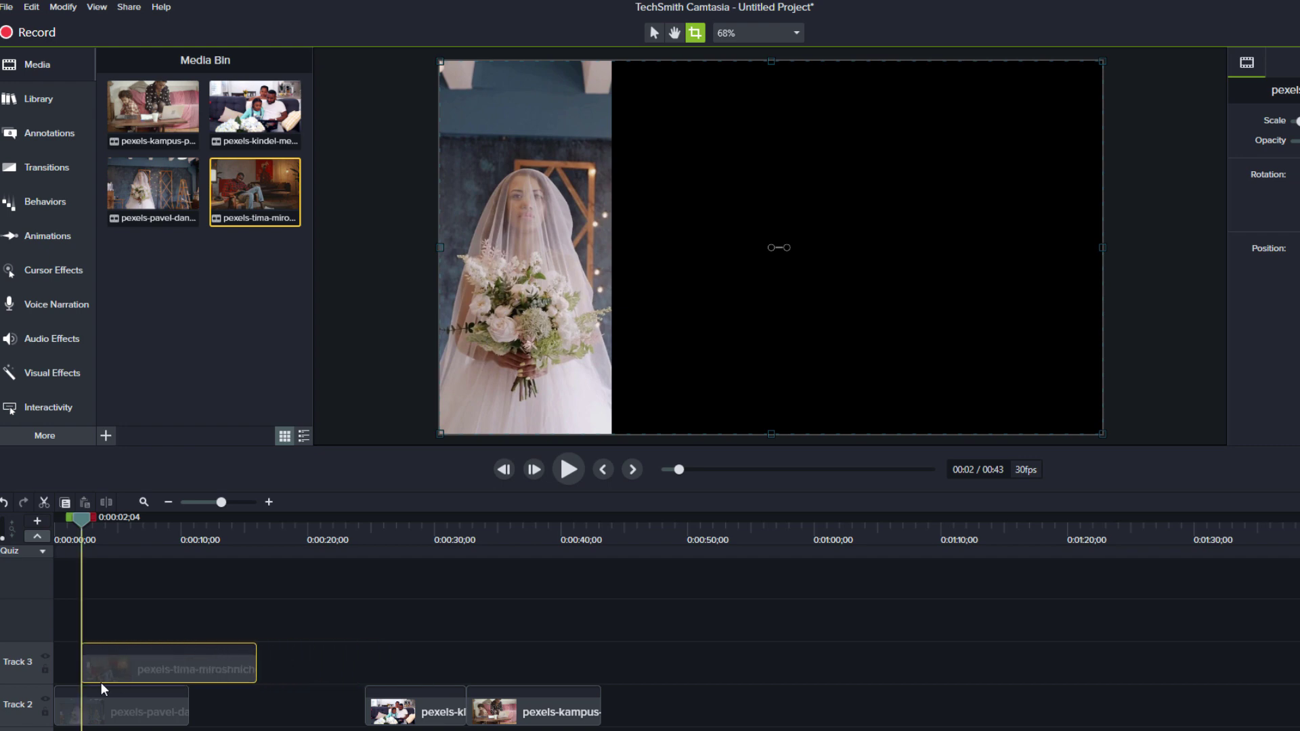
drag(100, 682, 56, 688)
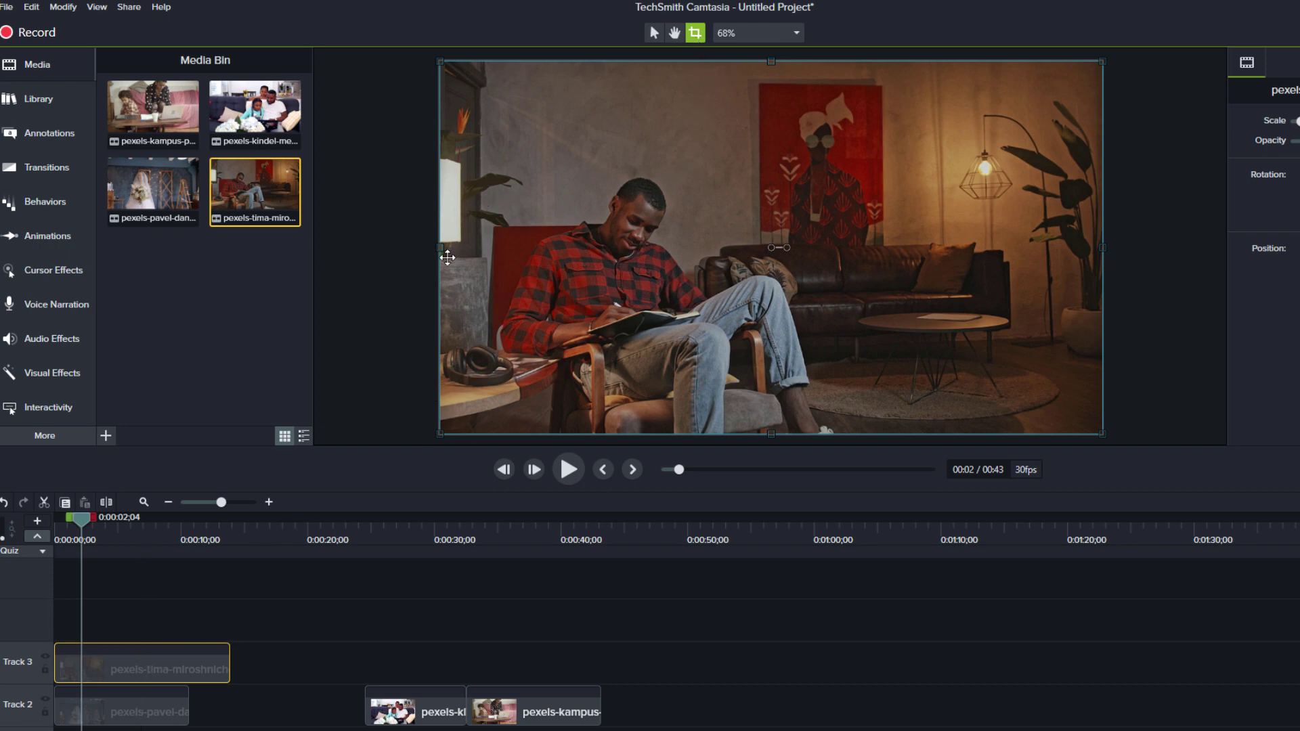
drag(440, 247, 511, 247)
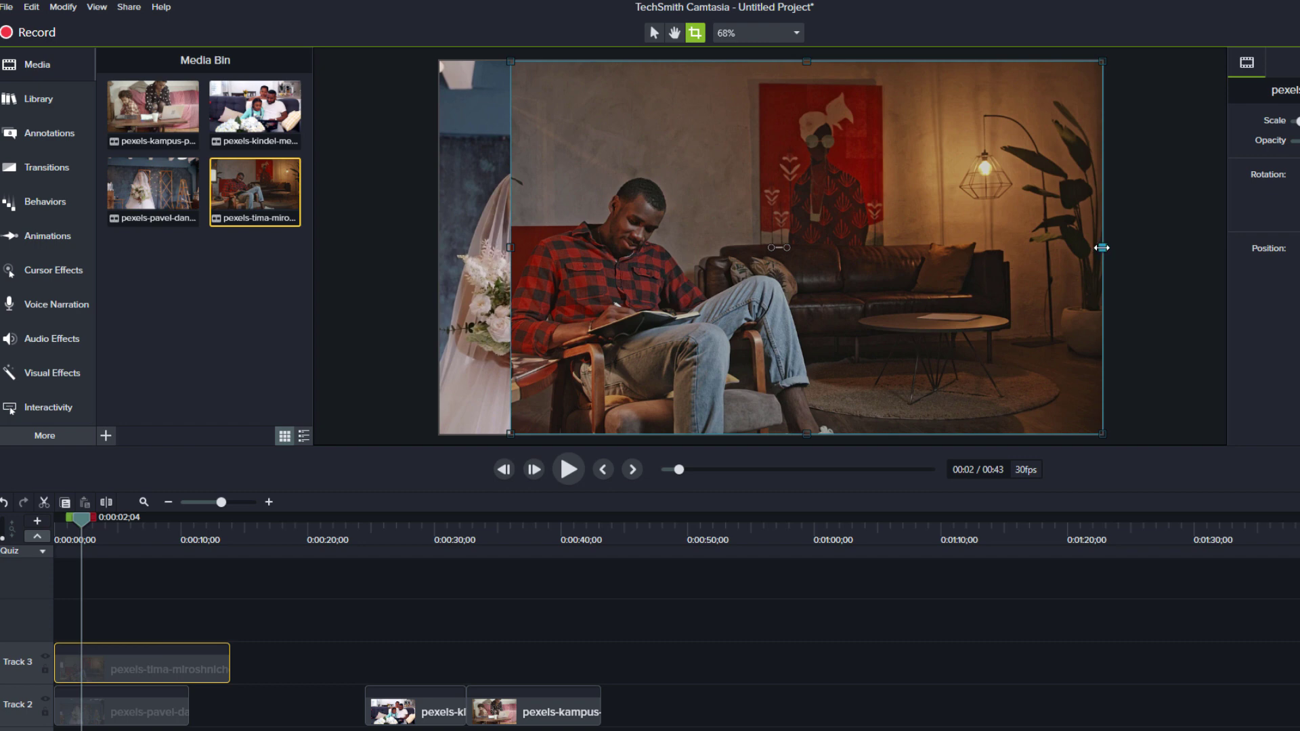
drag(1102, 247, 710, 246)
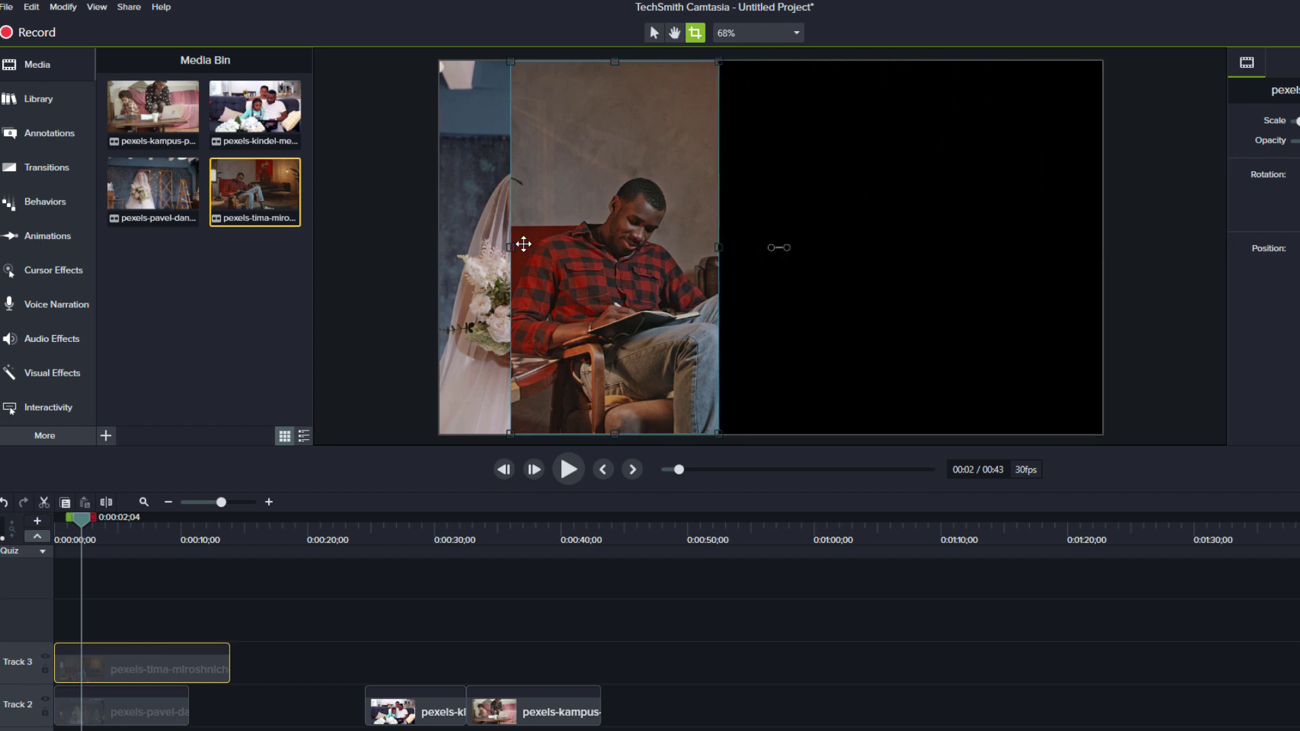
drag(511, 247, 540, 246)
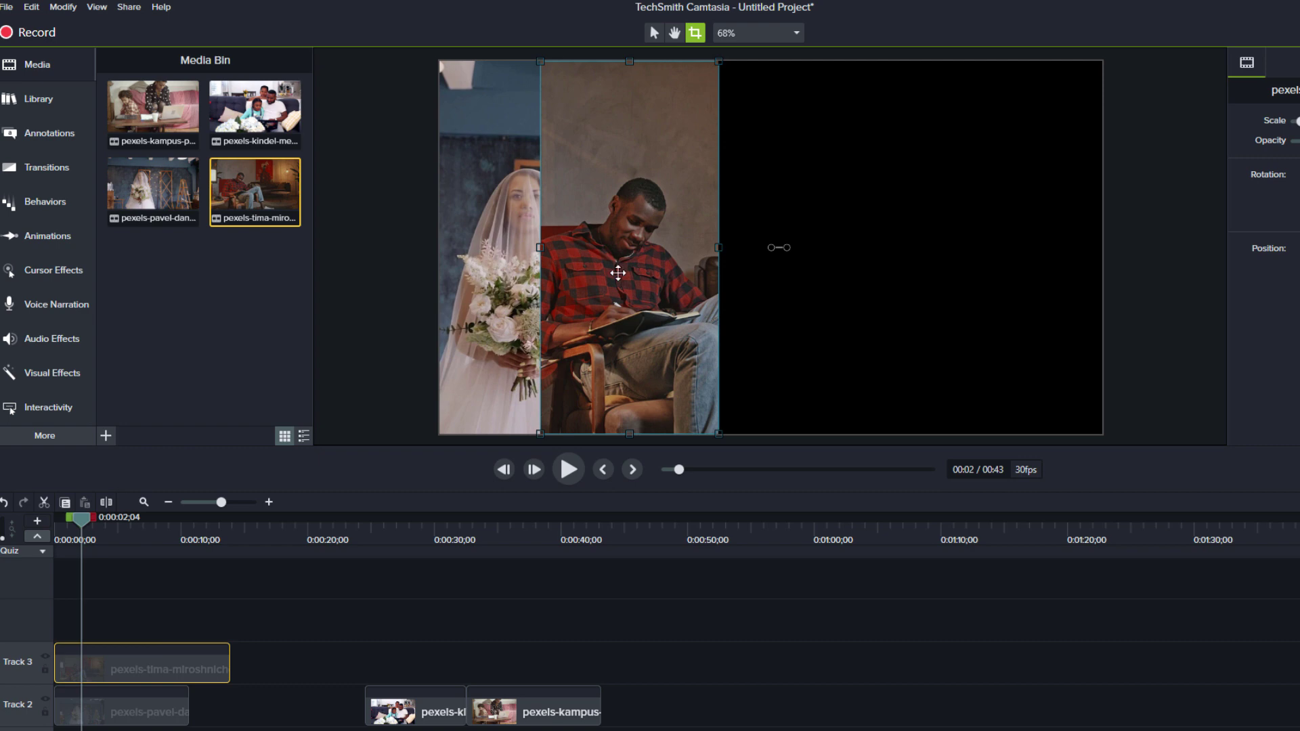
drag(613, 257, 685, 253)
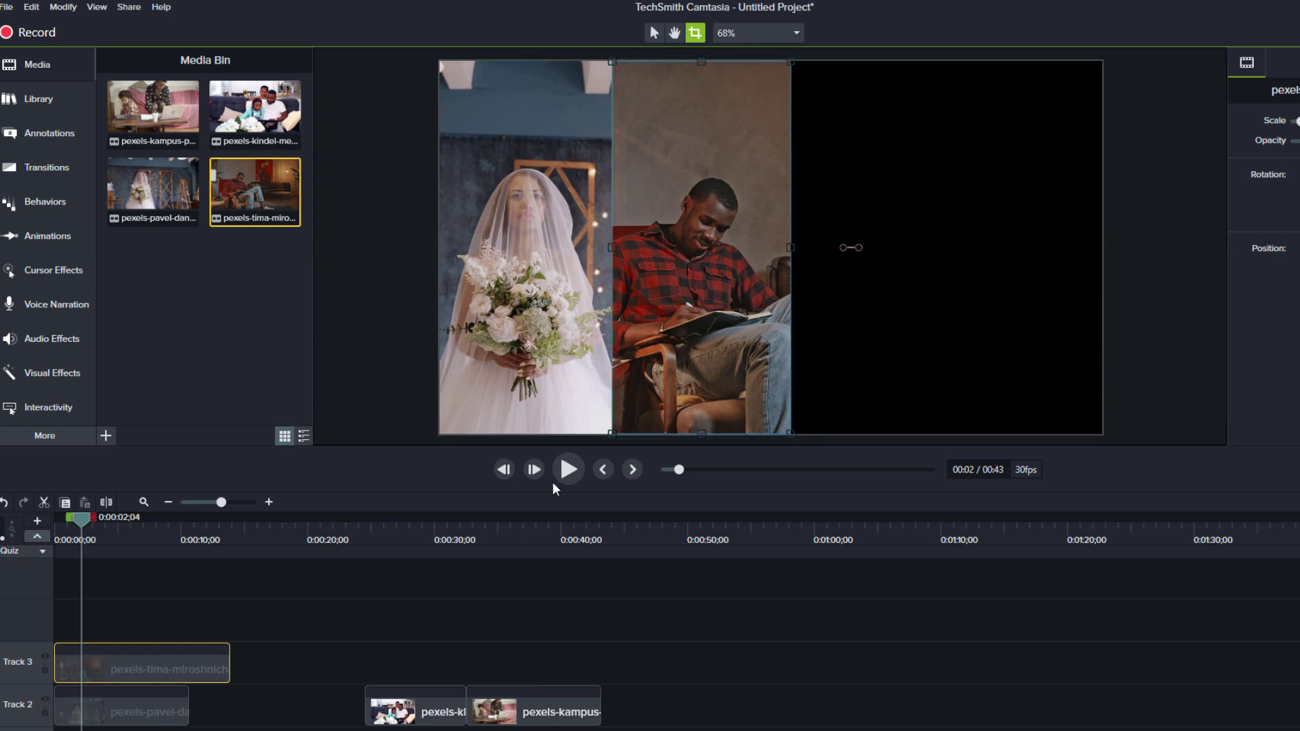
- Place the family-on-sofa clip at the start of Track 4 and crop it into a vertical strip slightly overlapping the seated man's right edge
click(421, 714)
drag(422, 716, 45, 617)
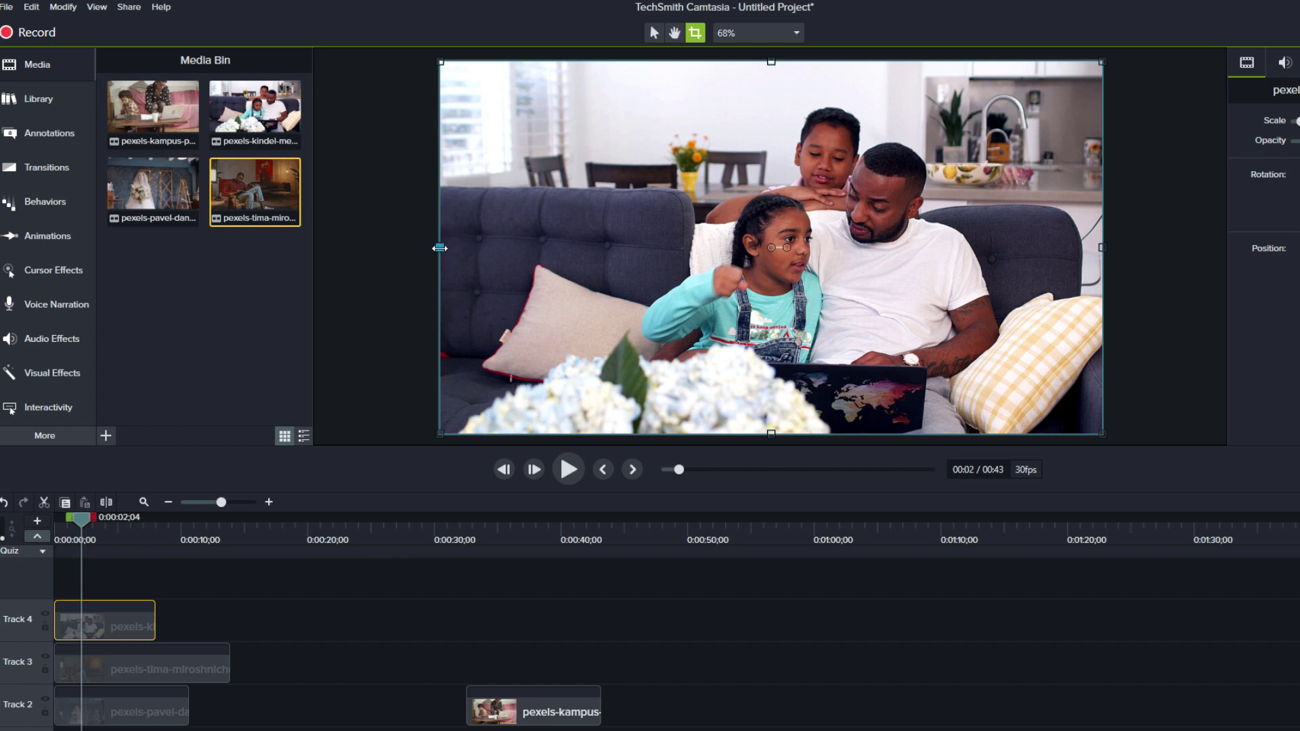
drag(440, 248, 732, 261)
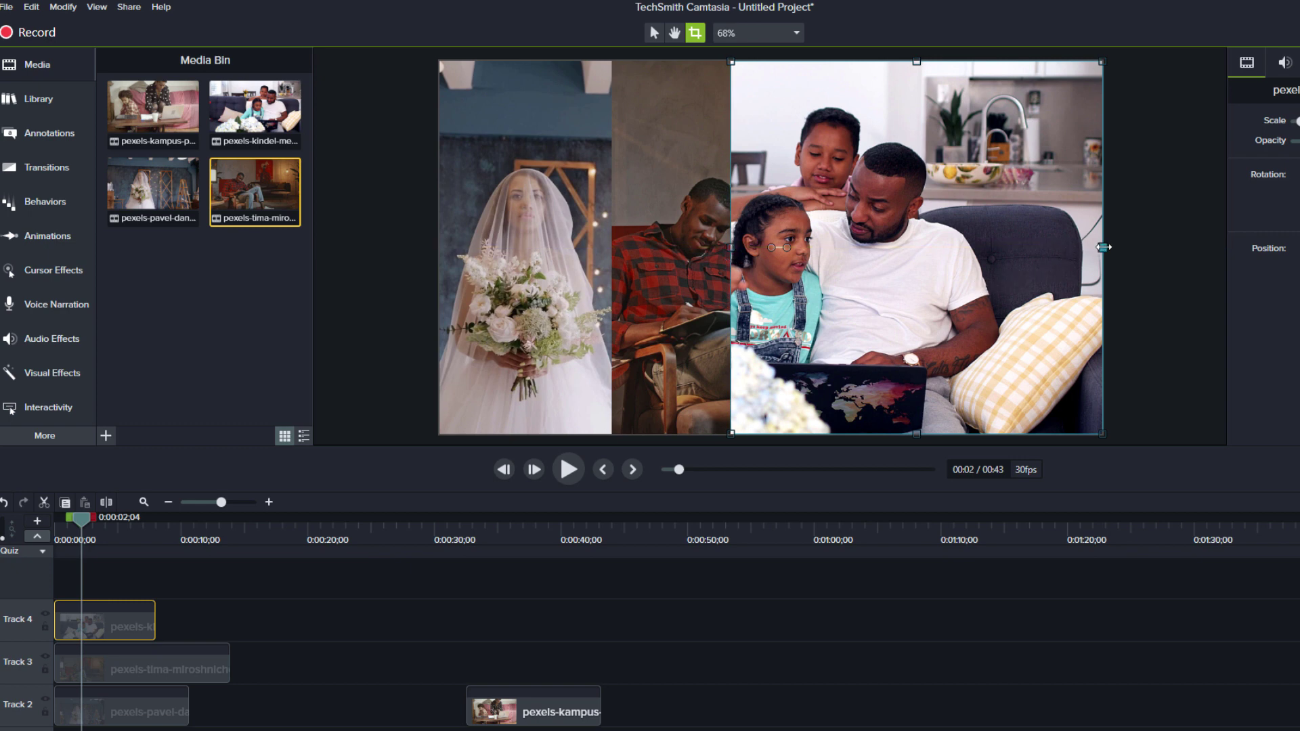
drag(1103, 247, 920, 245)
drag(726, 248, 743, 247)
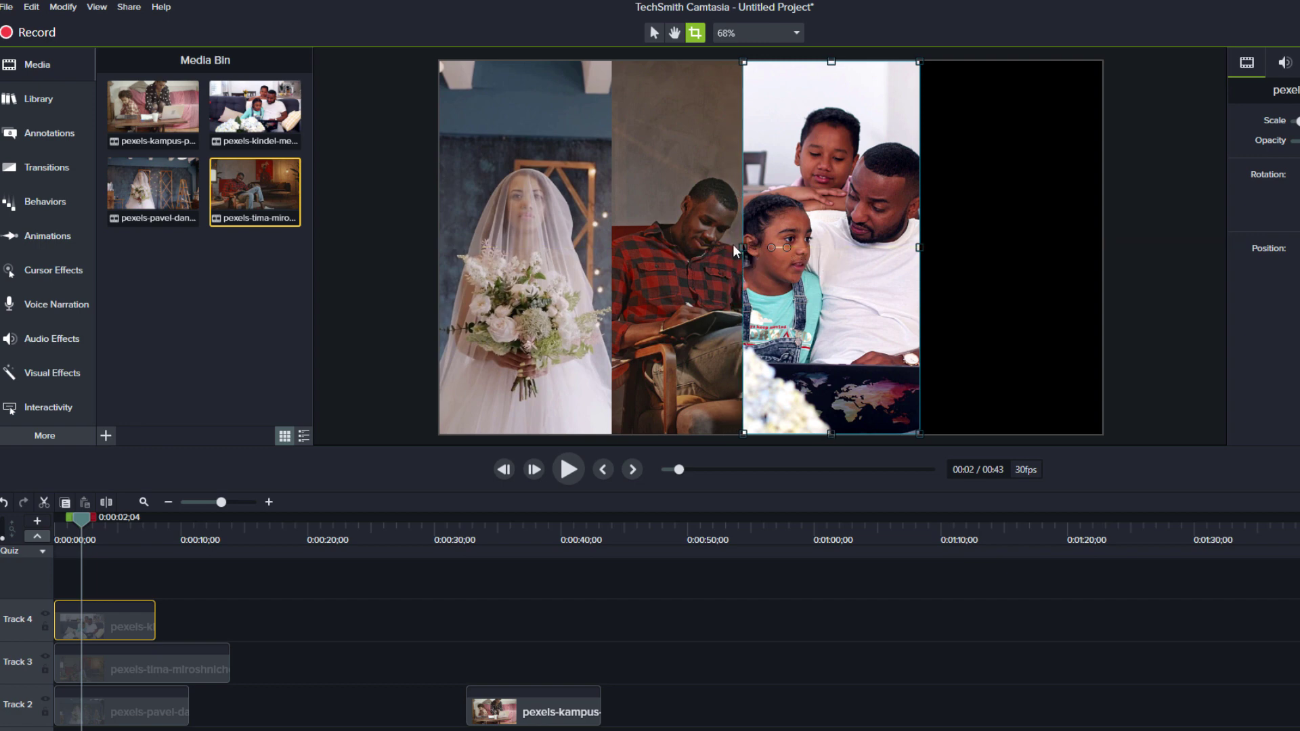
drag(800, 272, 839, 272)
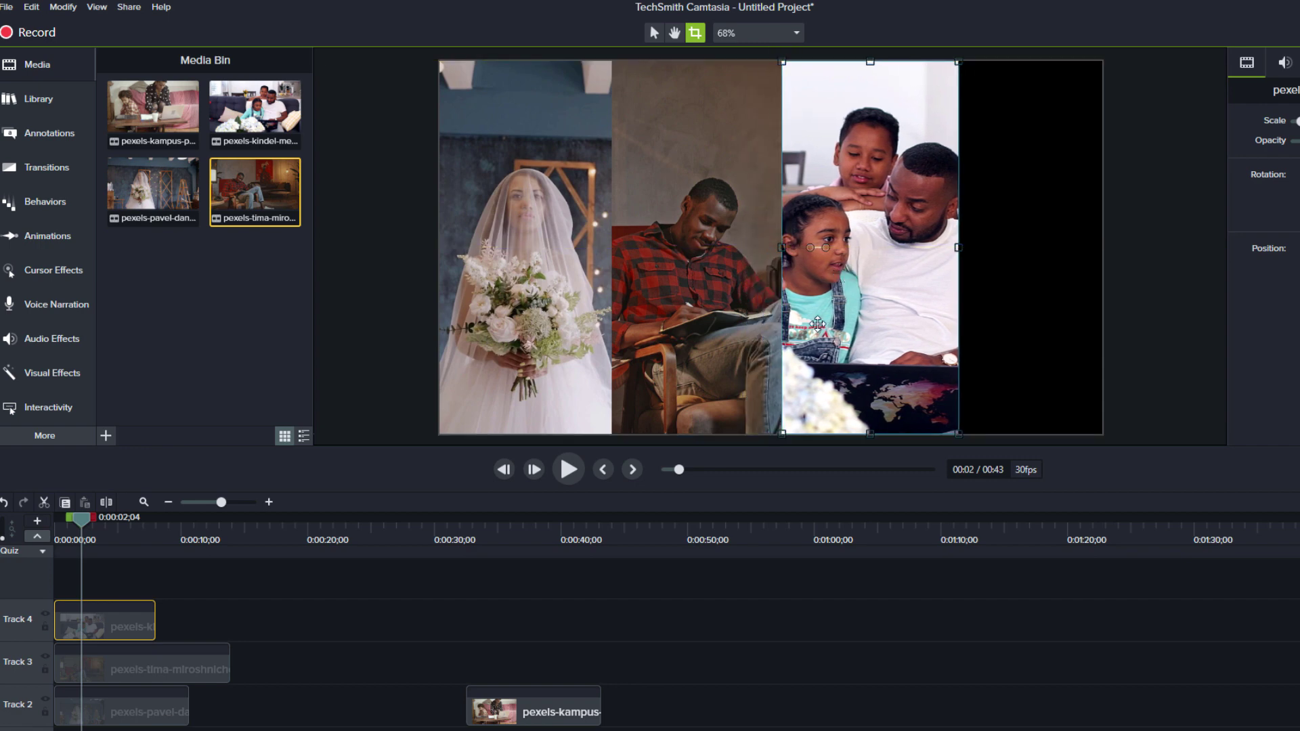
- Place the woman-with-laptop clip at the start of Track 5 and crop it into a strip filling the remaining canvas beside the family
click(539, 713)
drag(540, 715, 91, 573)
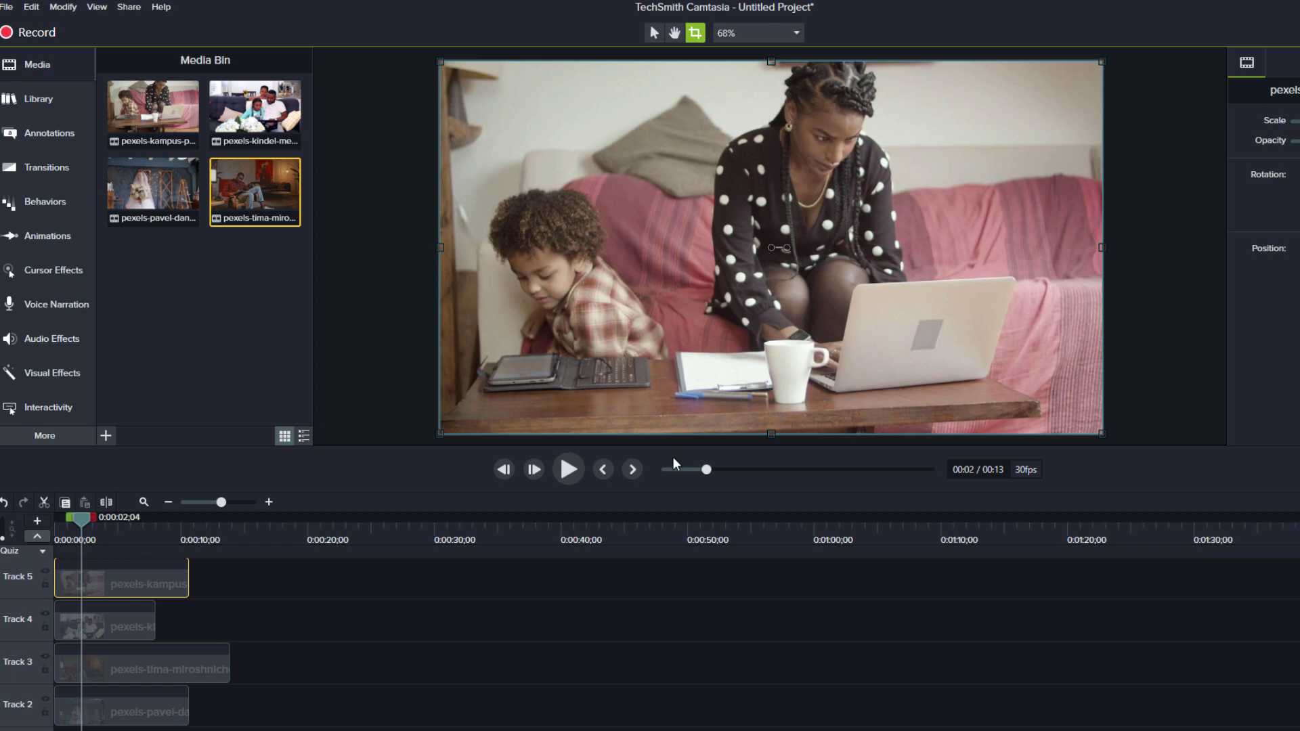
drag(674, 448, 675, 431)
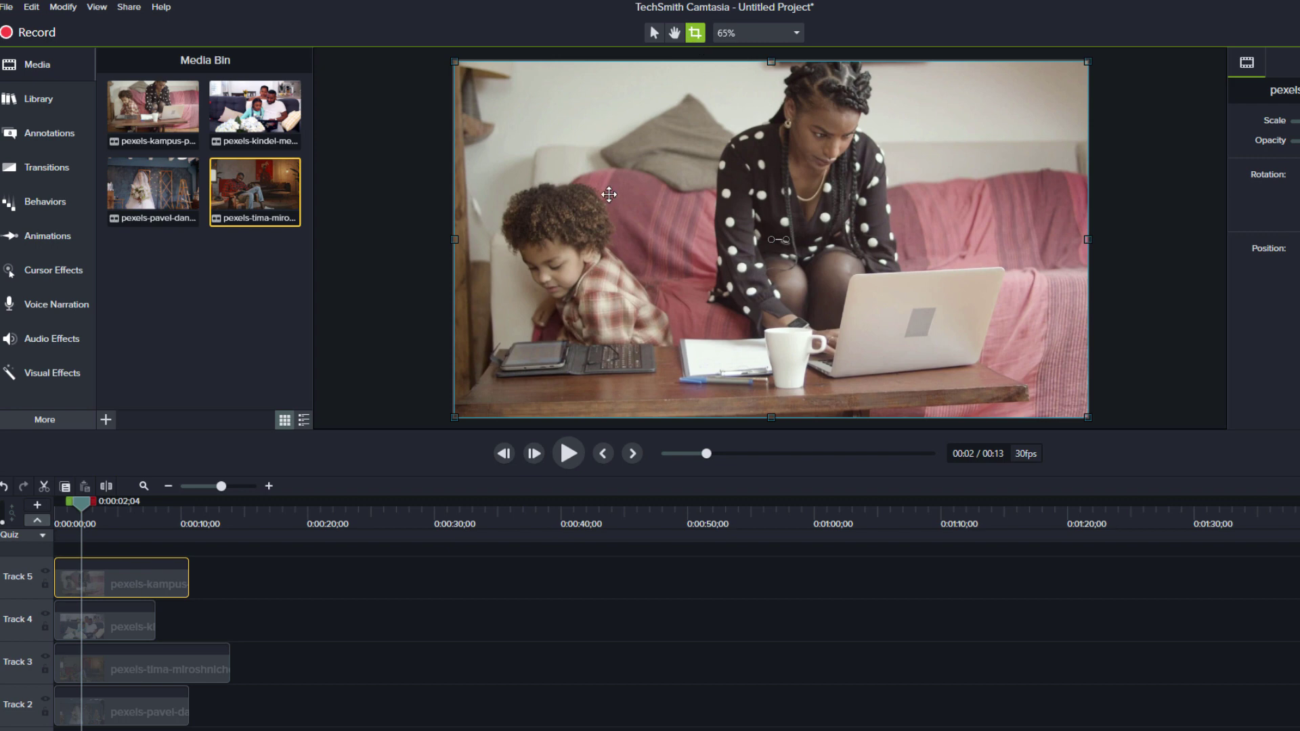
drag(454, 240, 717, 240)
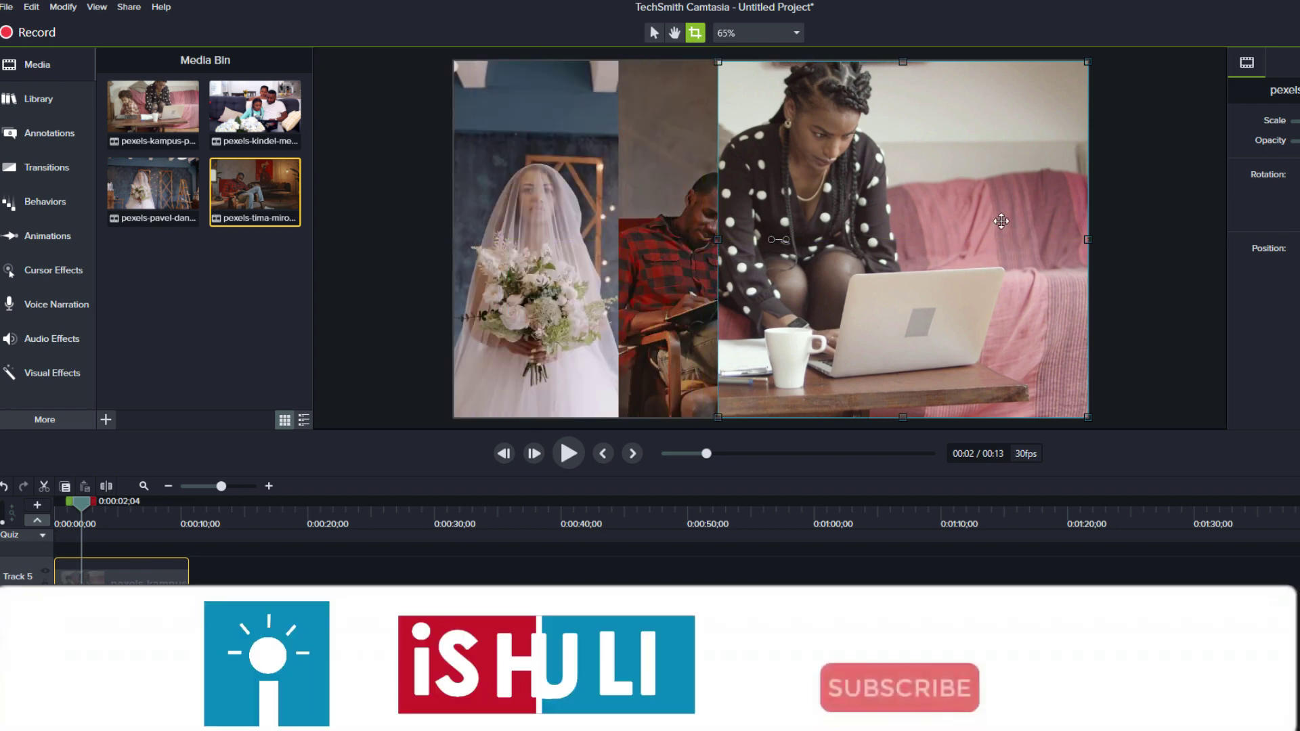
drag(1087, 240, 897, 239)
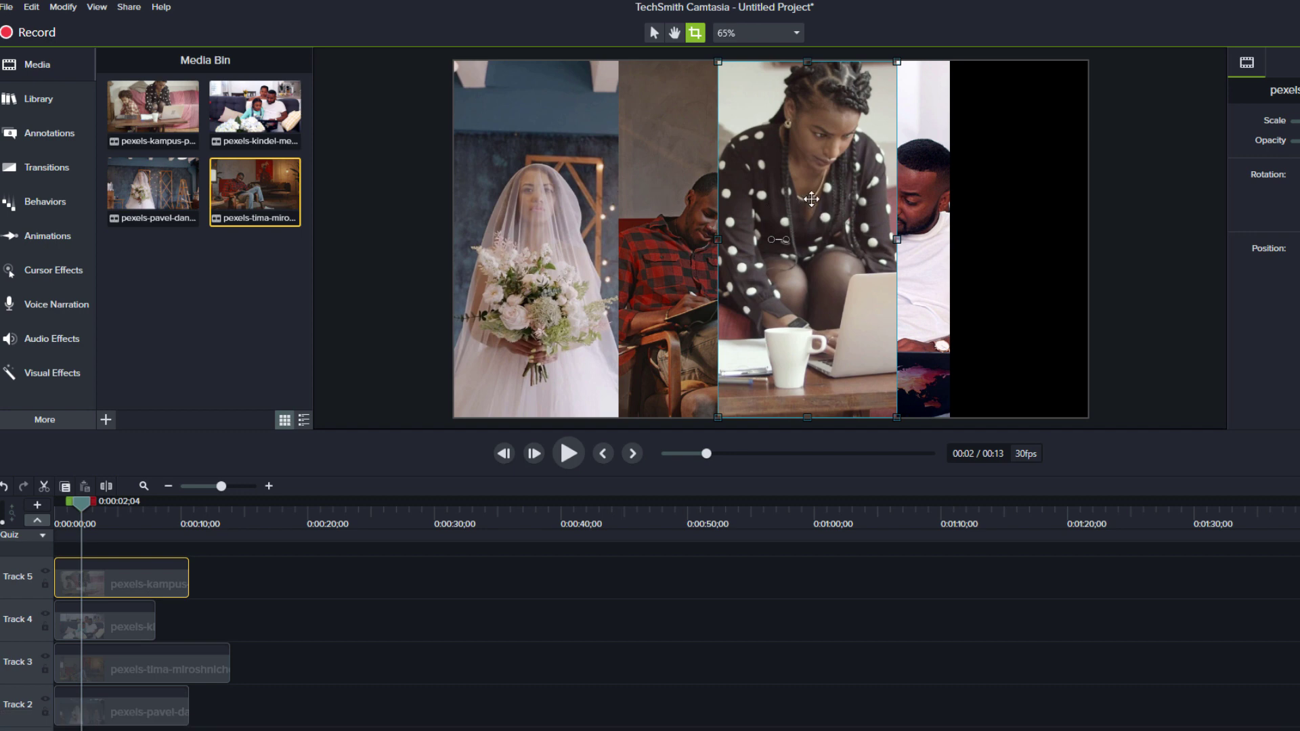
drag(816, 199, 1039, 198)
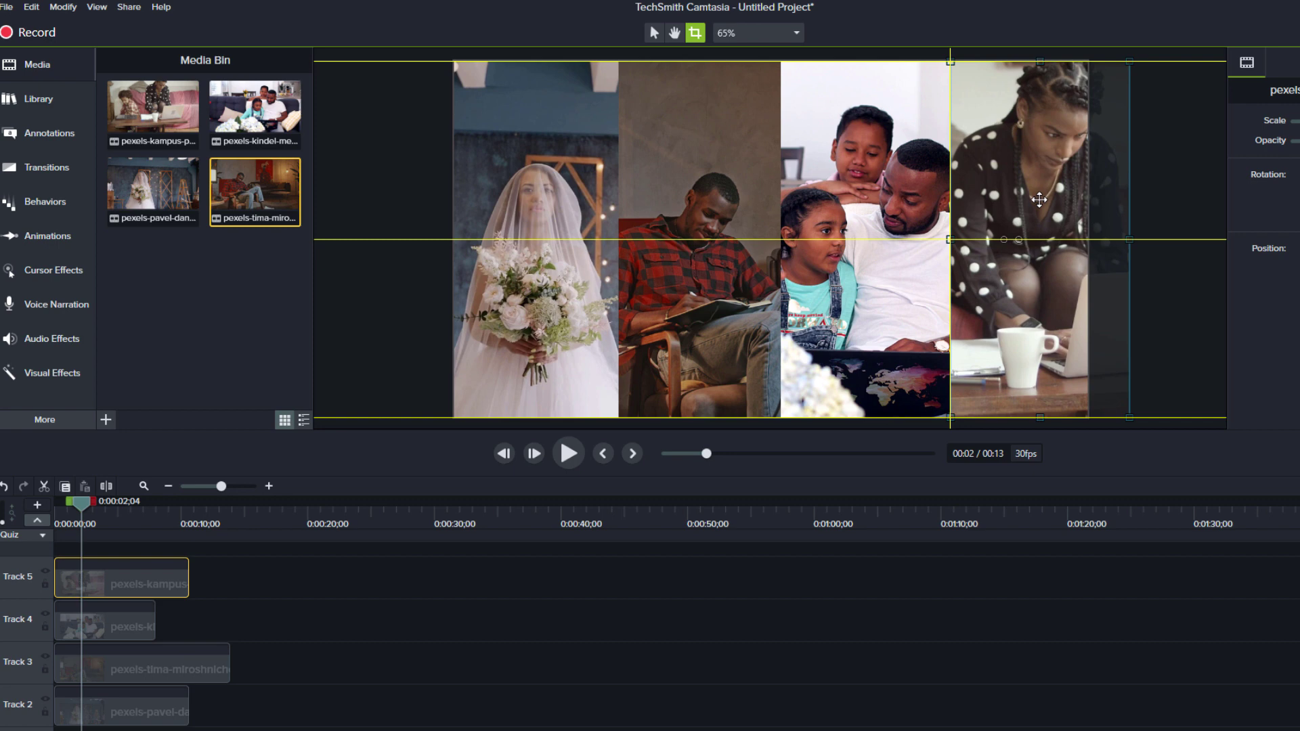
drag(1039, 199, 1039, 199)
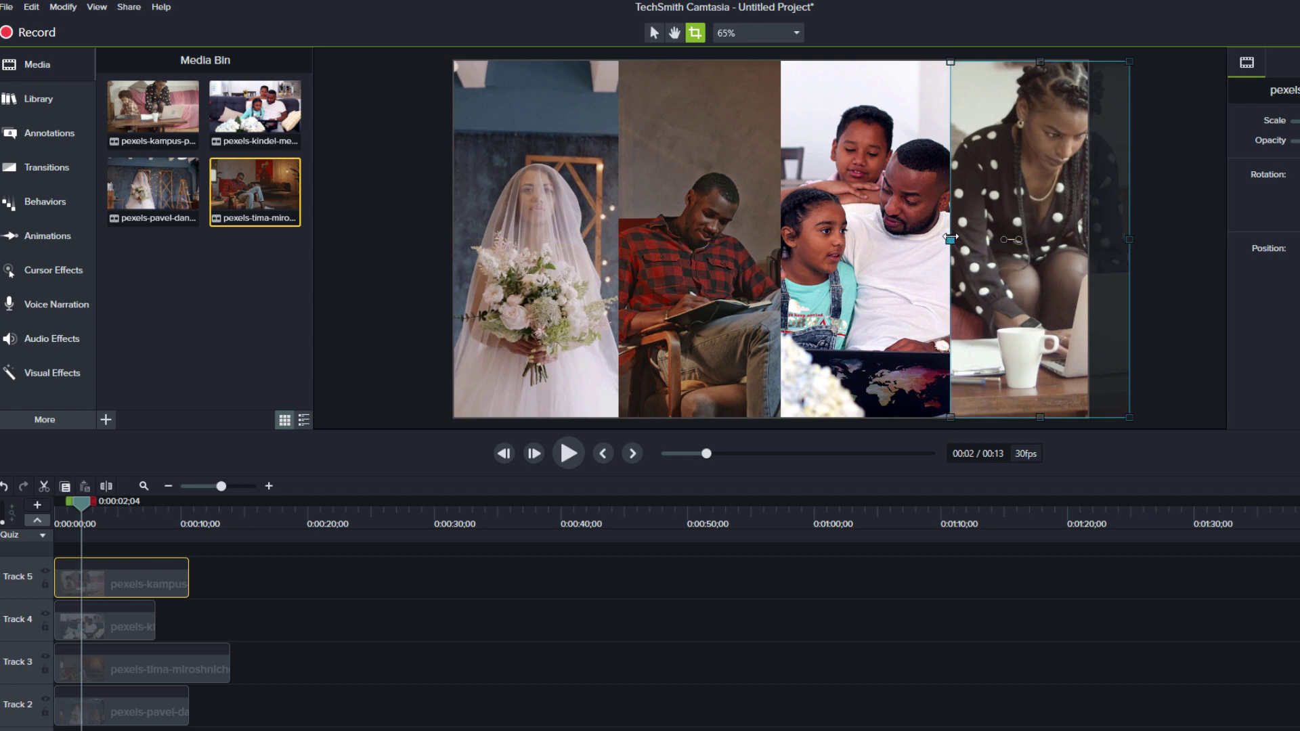
drag(950, 238, 1025, 254)
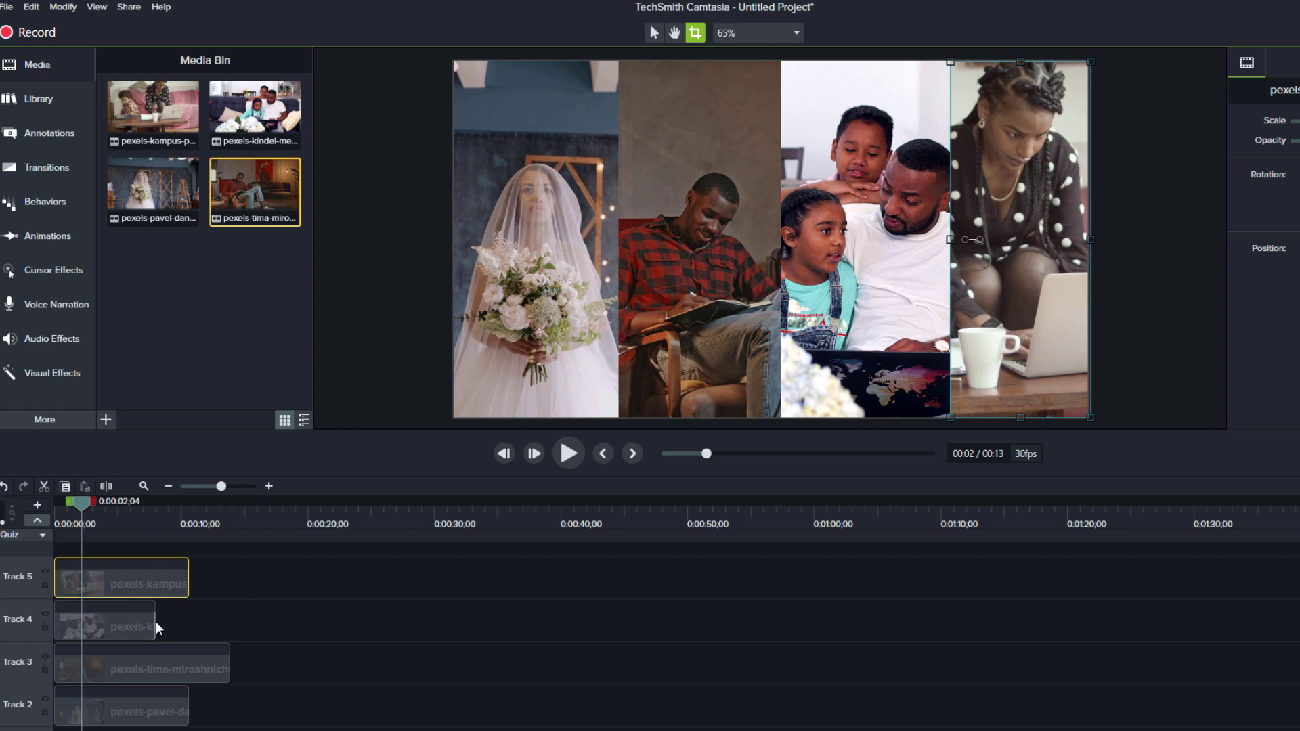
- Trim the ends of the clips on Tracks 3, 2 and 5 to match the end of the Track 4 clip
click(169, 672)
drag(230, 668, 156, 667)
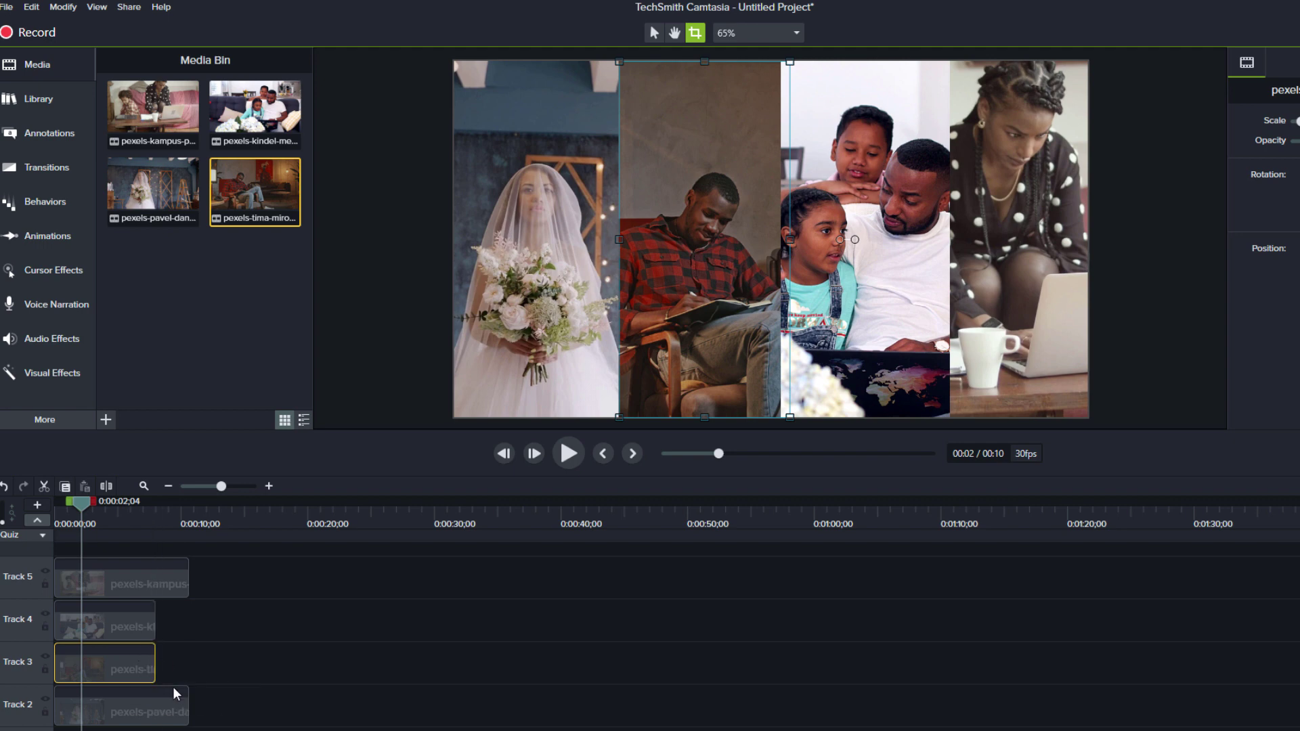
click(184, 711)
drag(188, 712, 155, 710)
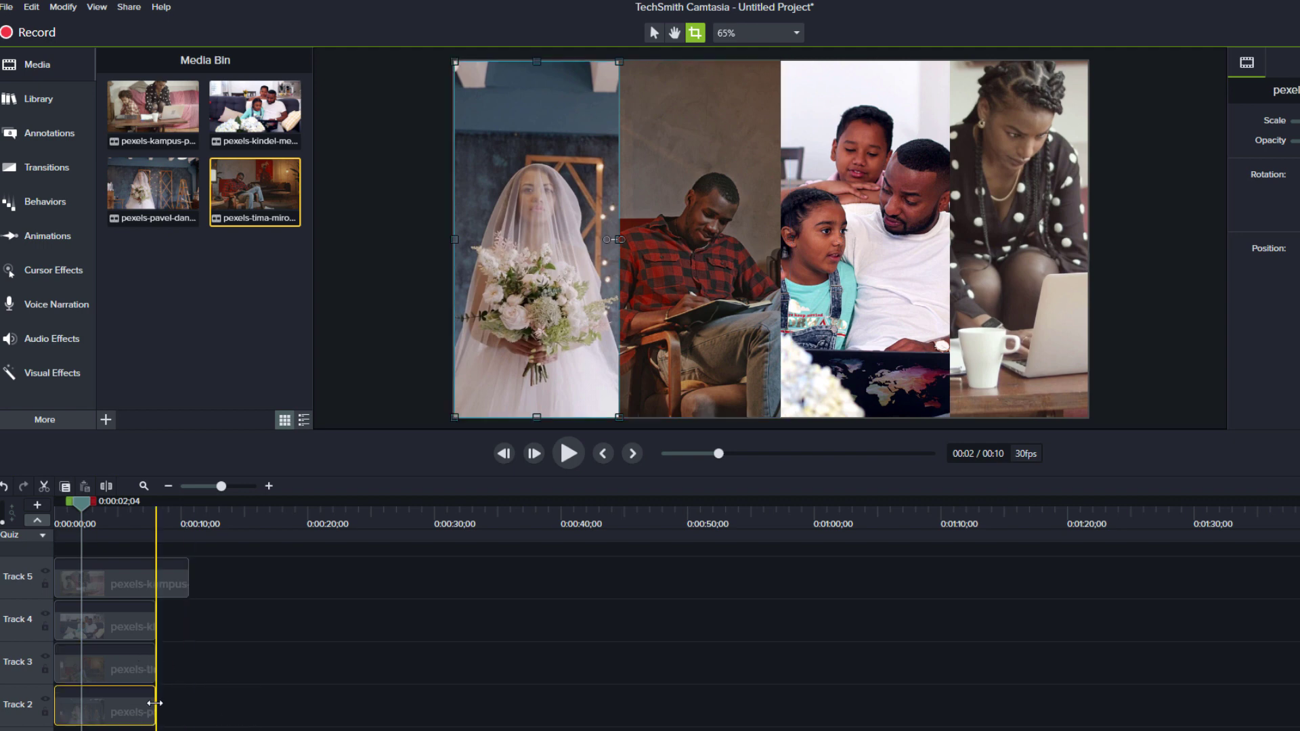
click(178, 575)
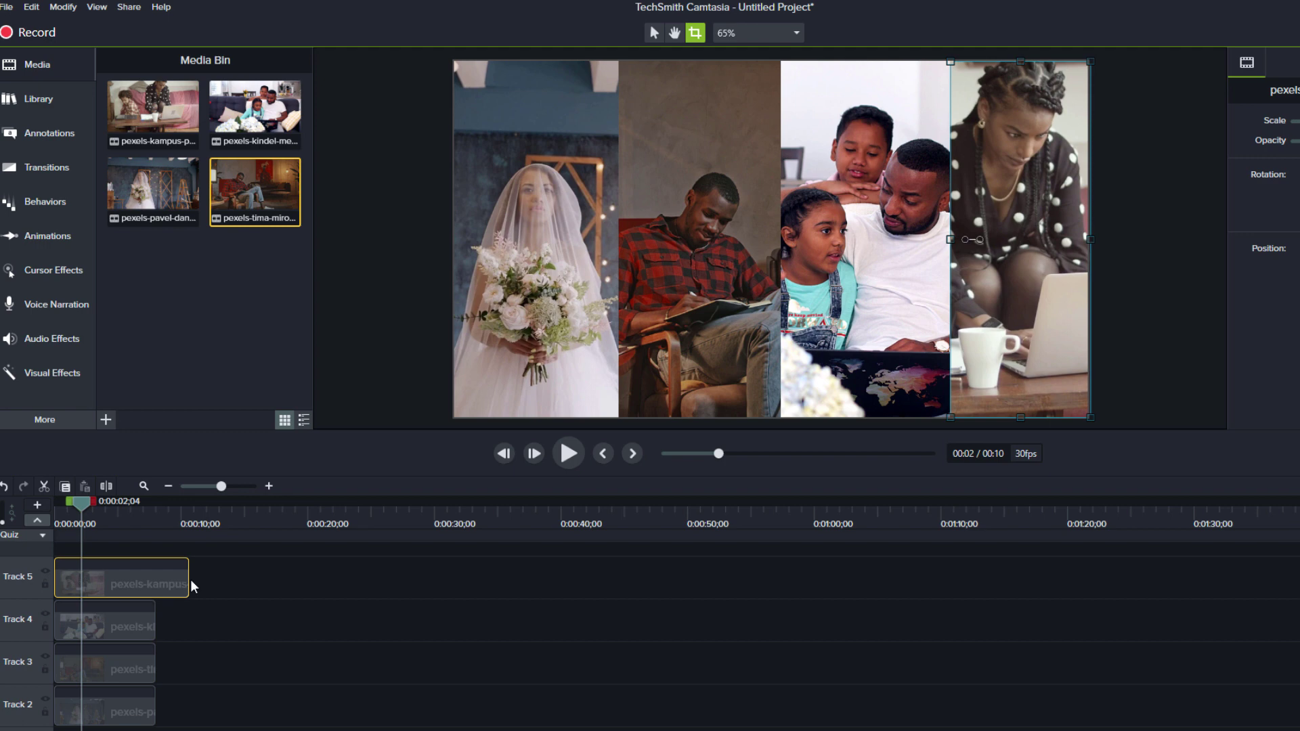
drag(190, 584, 155, 584)
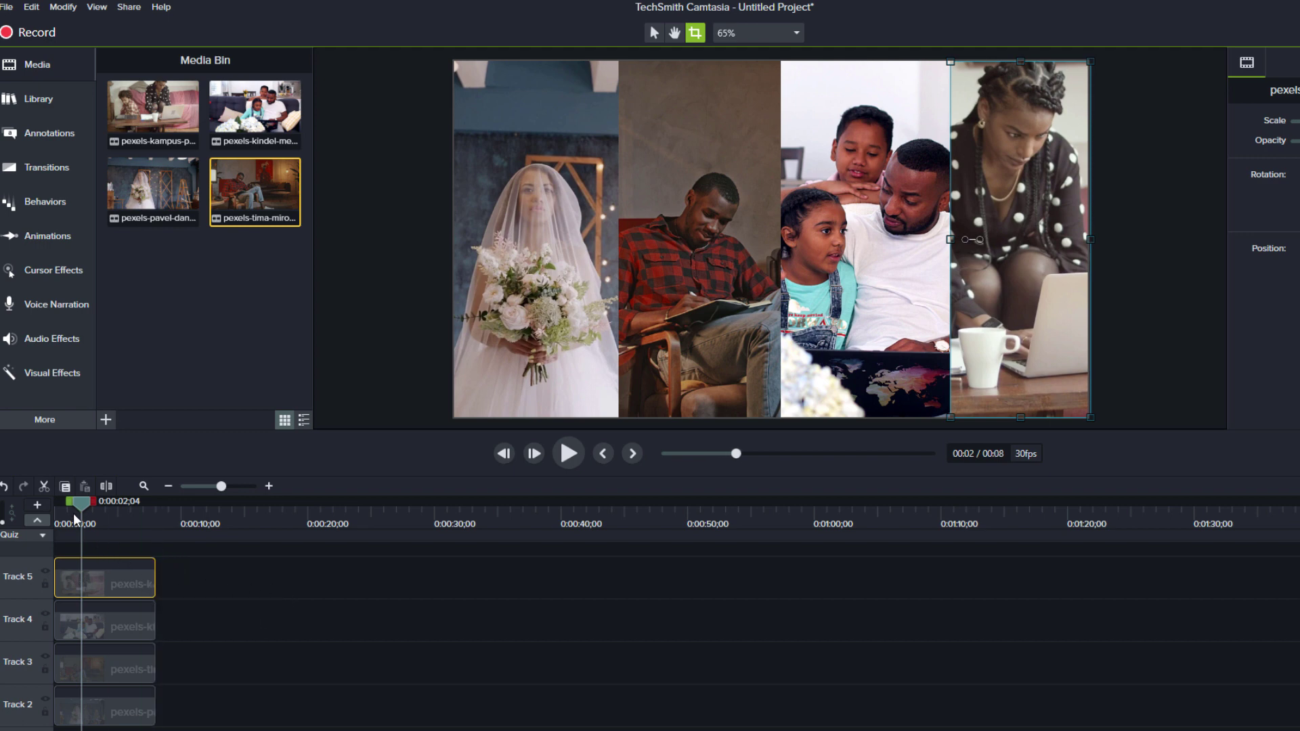
- Play the four-clip split screen from the beginning of the timeline to review it
drag(84, 512, 32, 512)
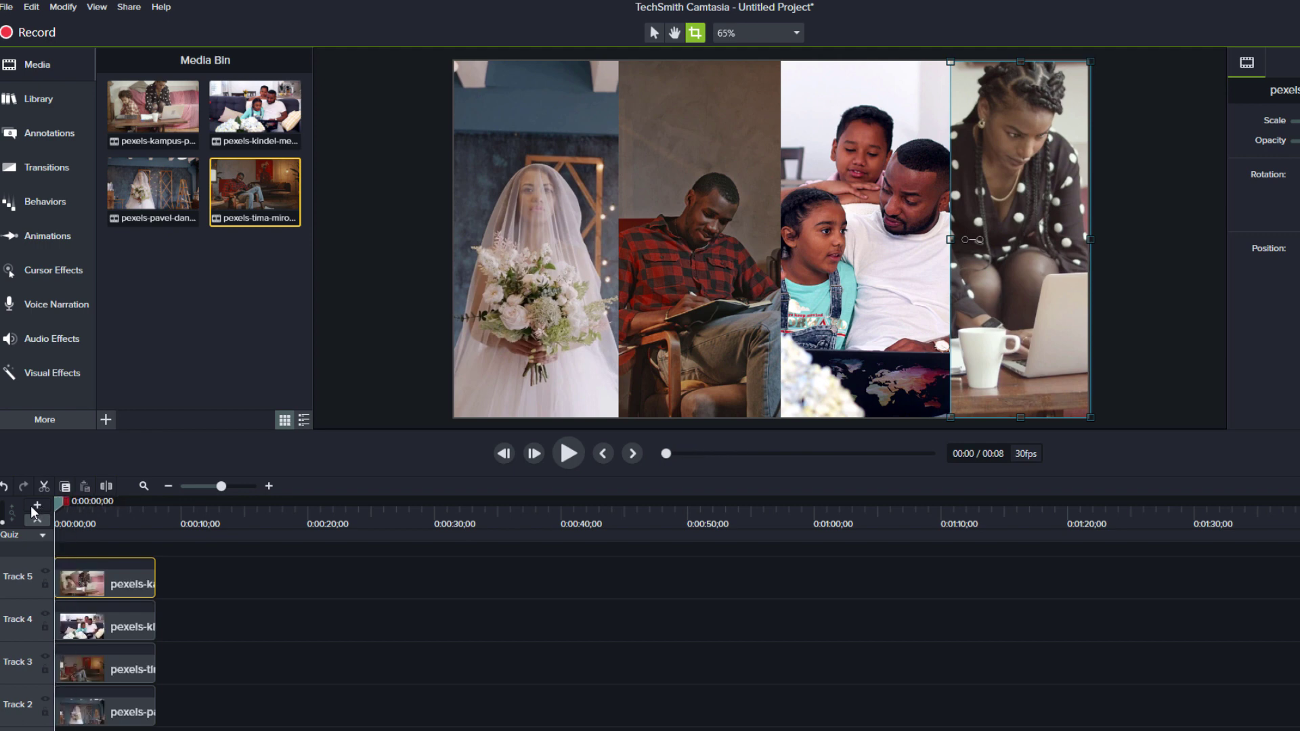
key(space)
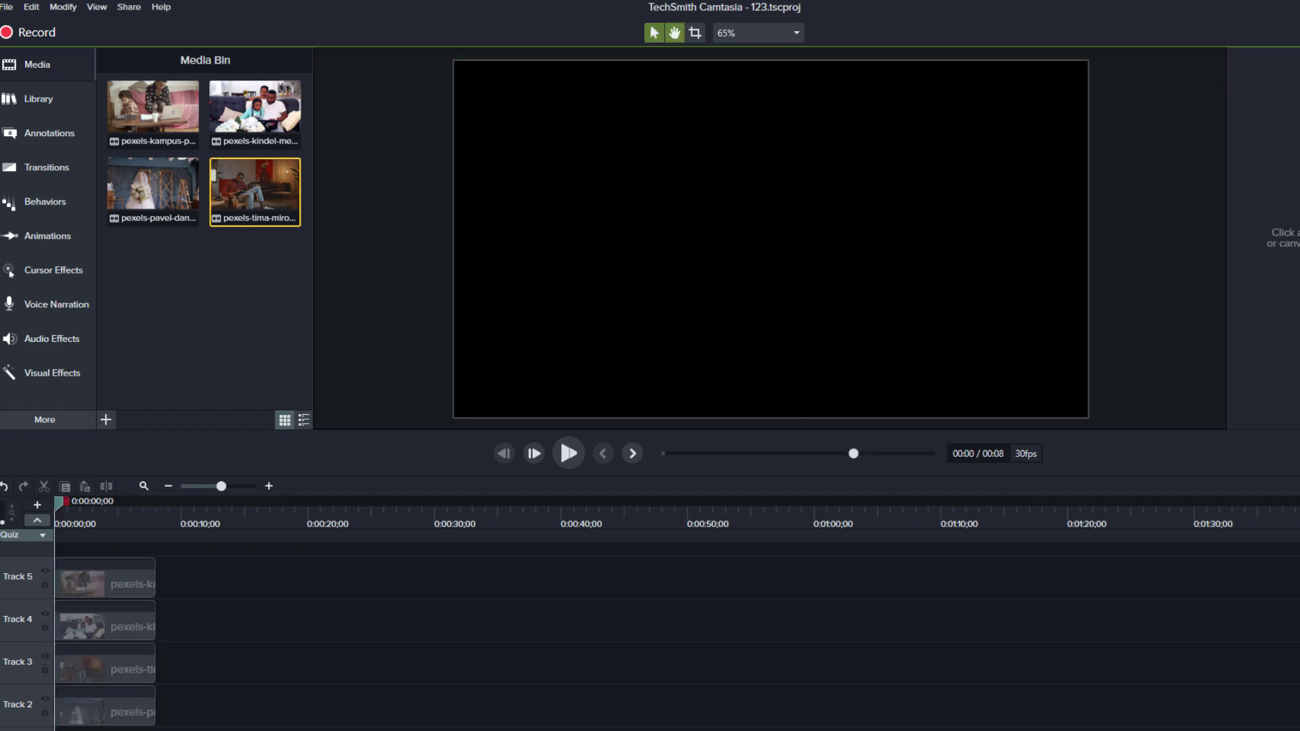
key(space)
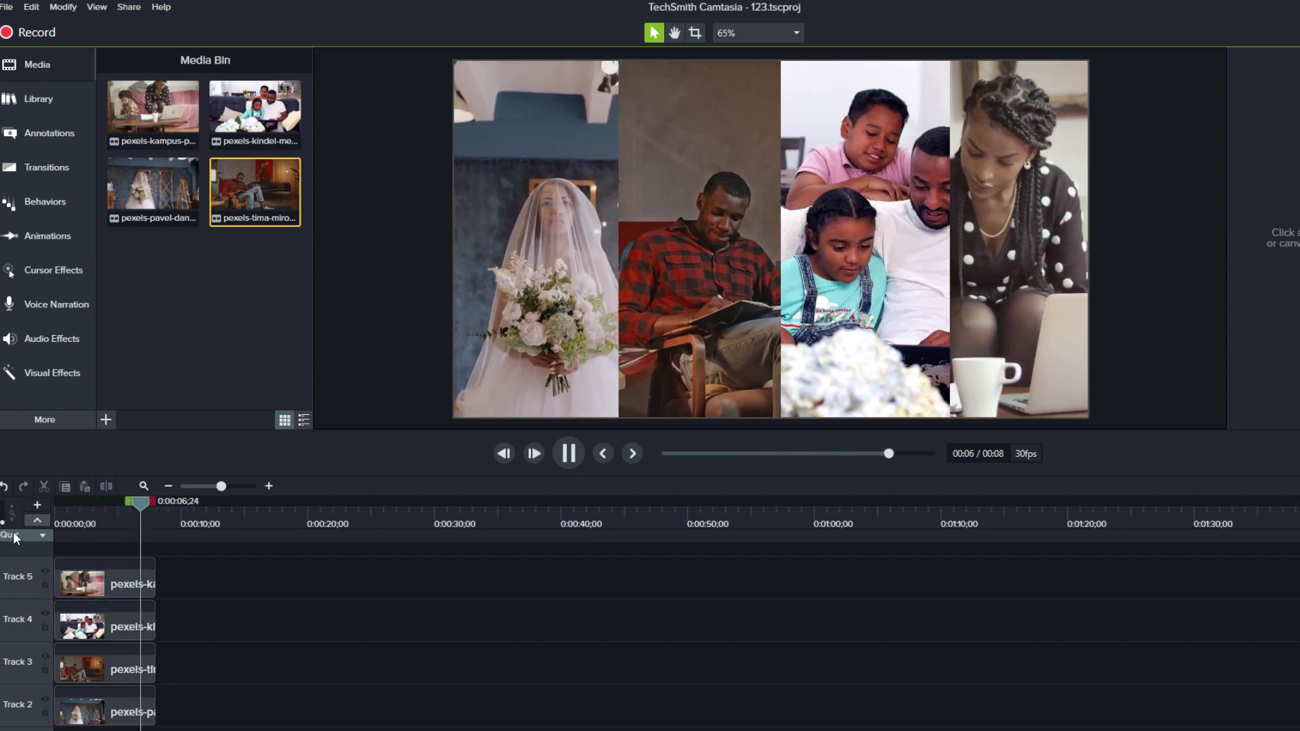
click(34, 533)
click(62, 519)
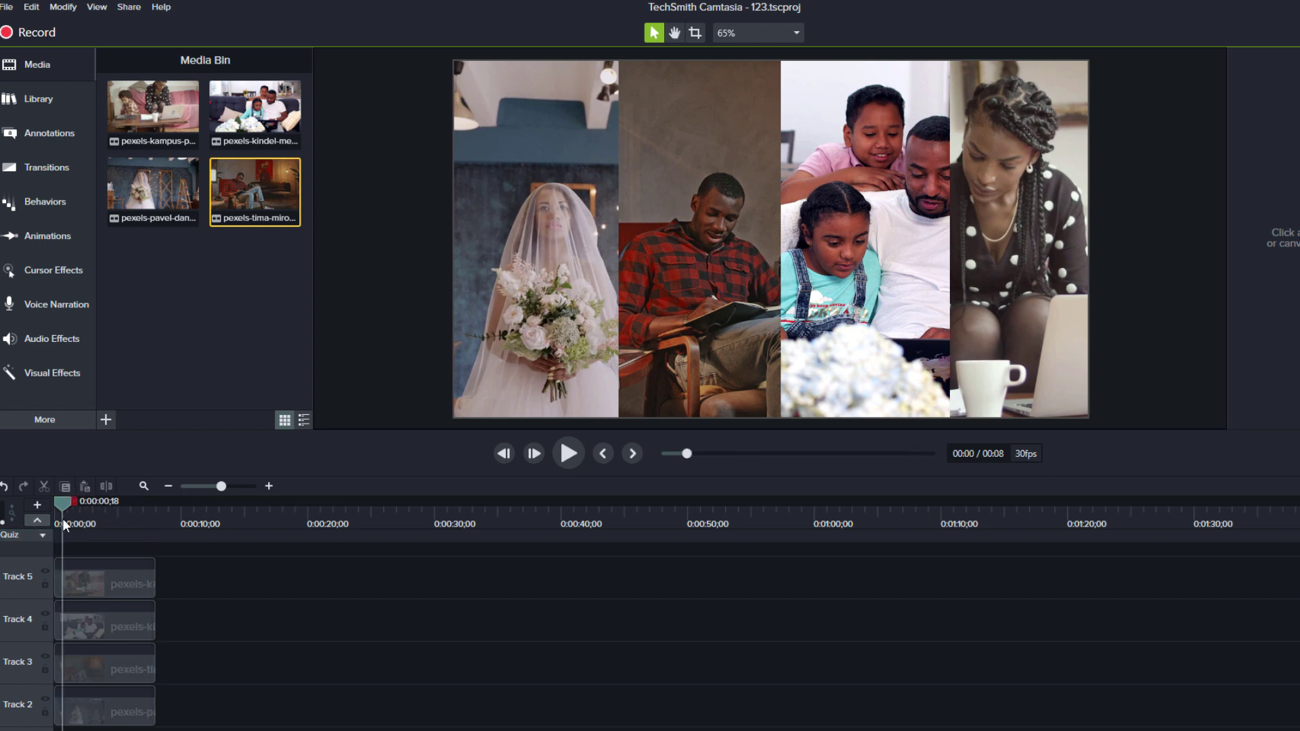
drag(62, 506, 66, 511)
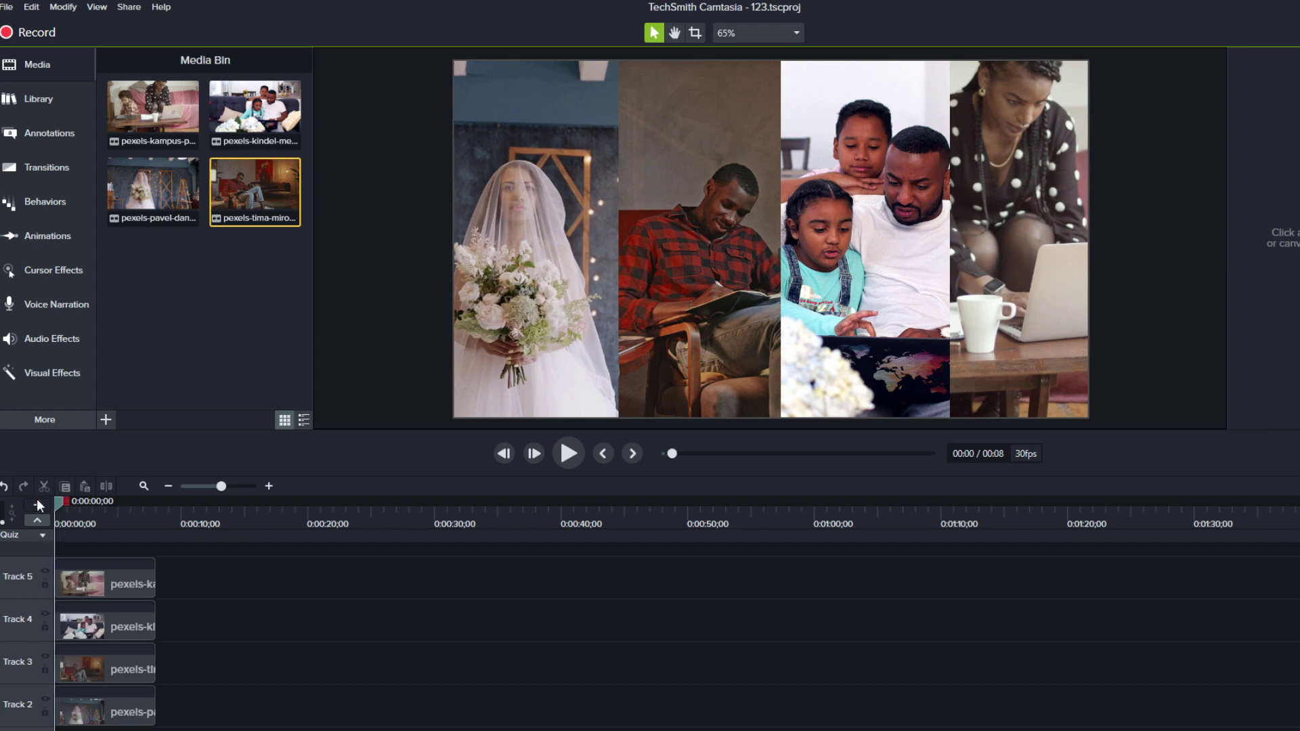
key(space)
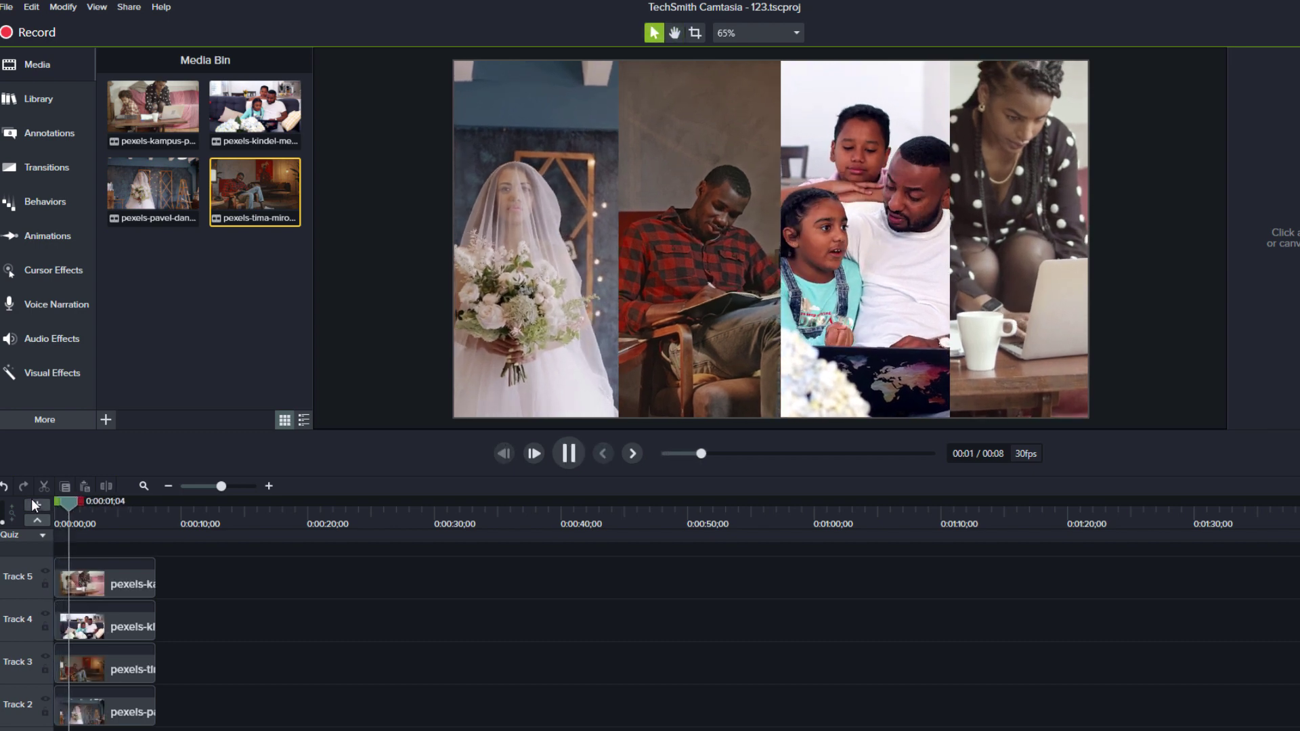
- Stop the split-screen playback and play the two-woman podcast clip on Track 4 from its start to review it
key(space)
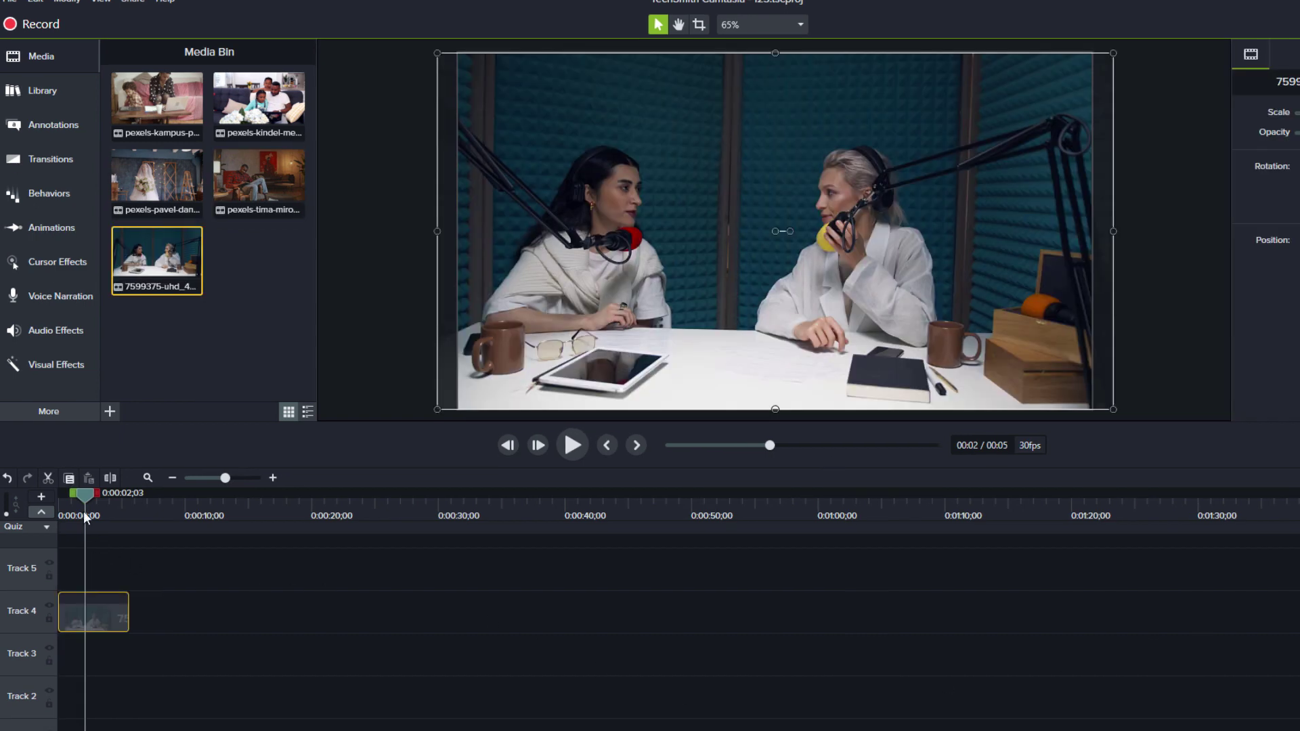
drag(83, 494, 43, 494)
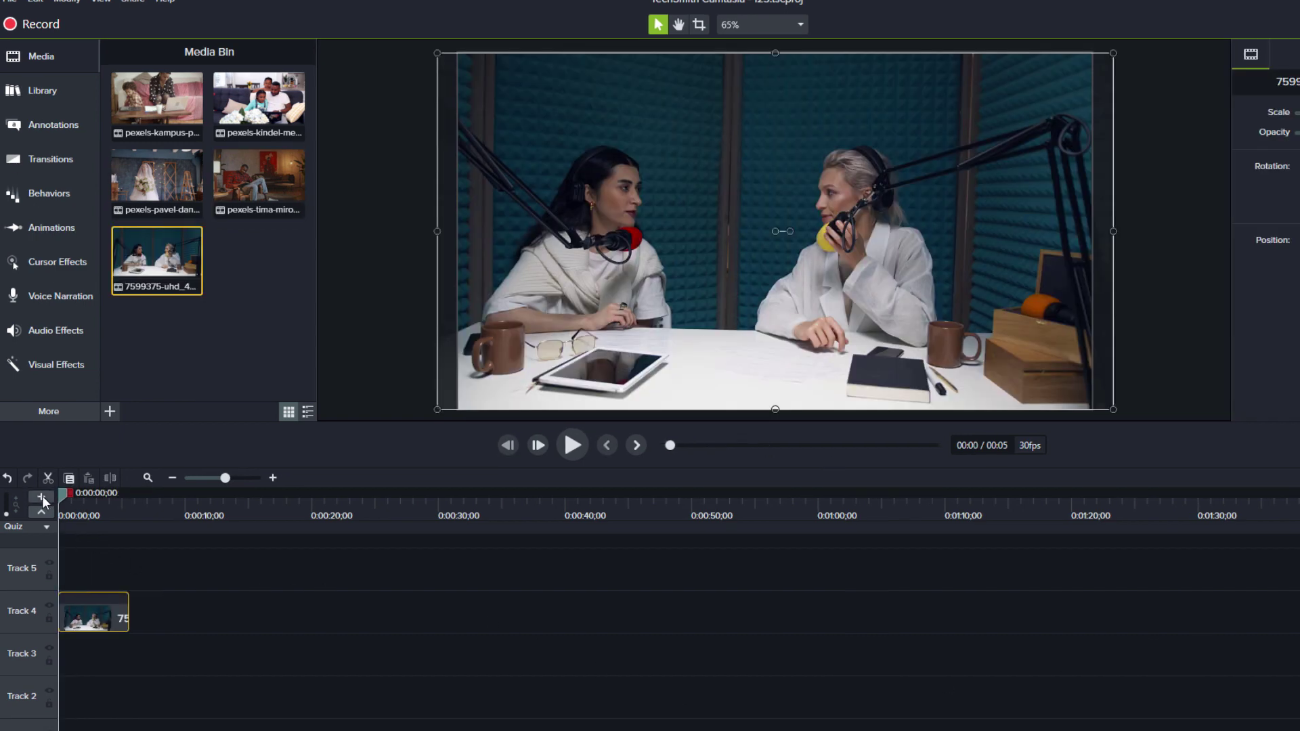
key(space)
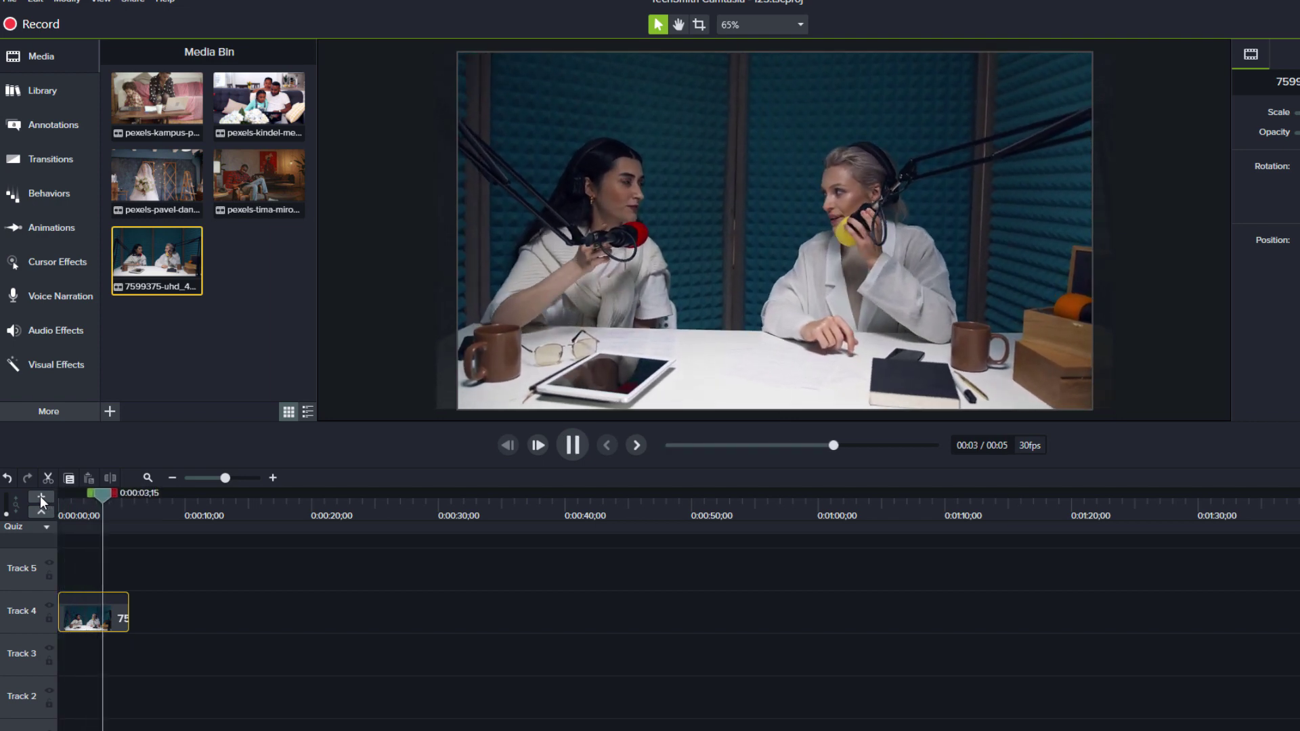
key(space)
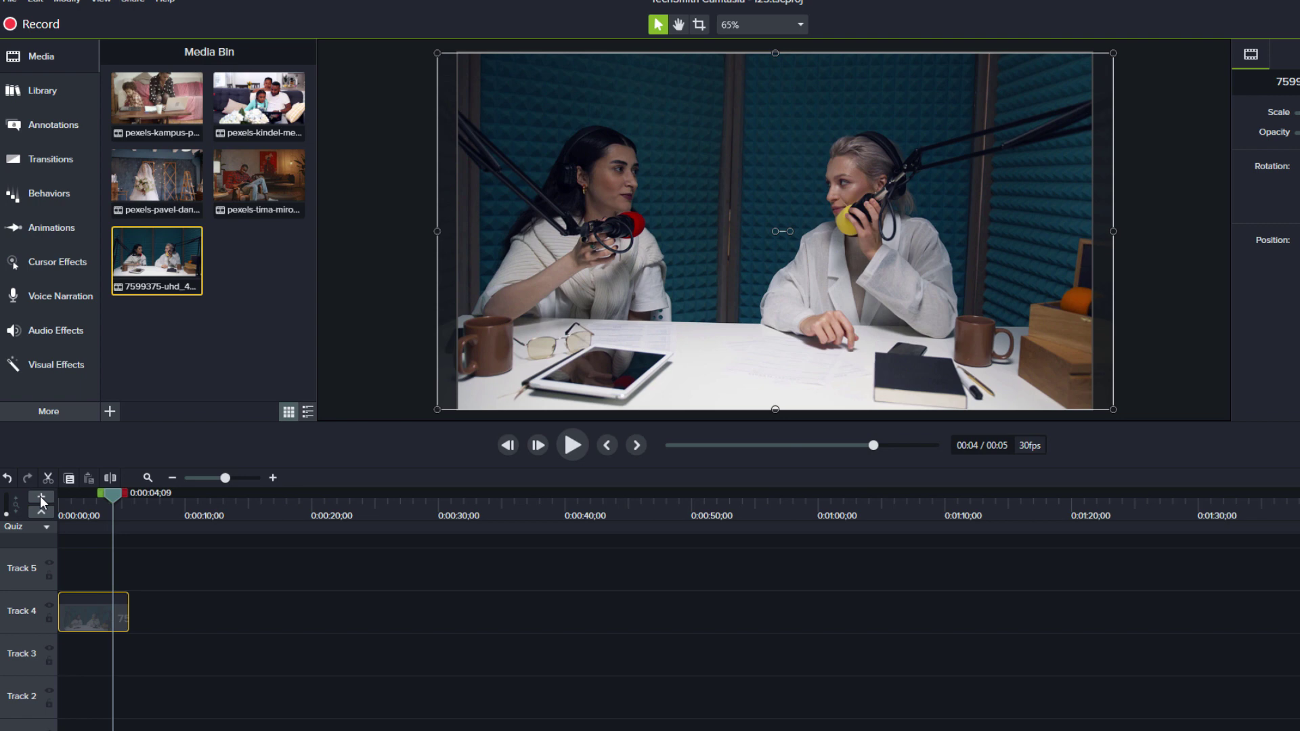
click(175, 480)
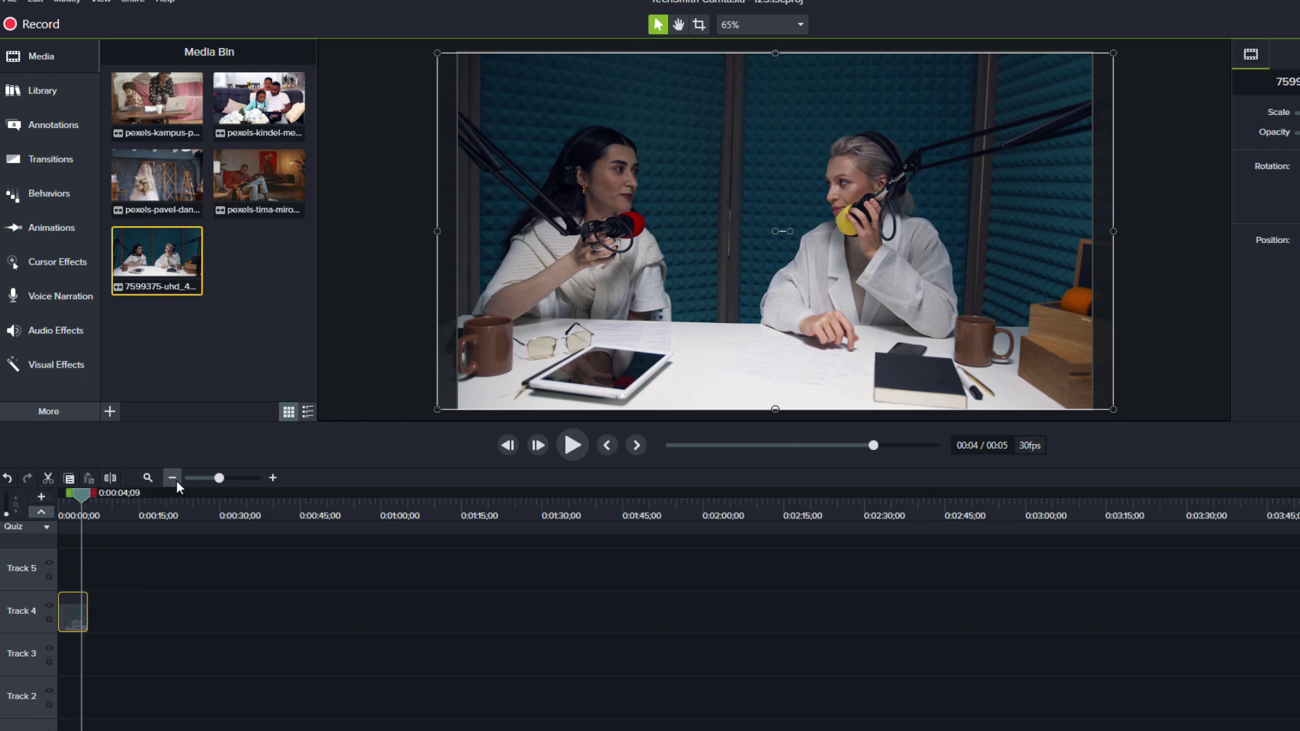
click(152, 478)
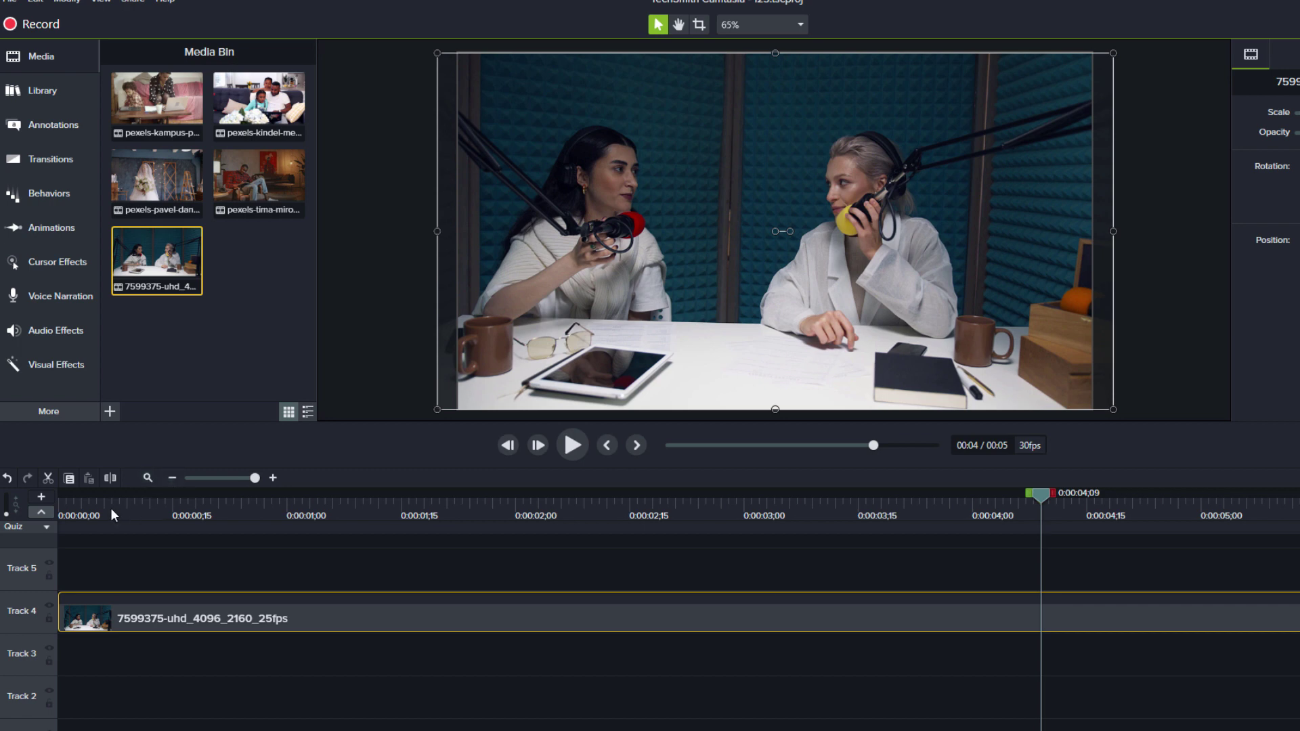
click(86, 503)
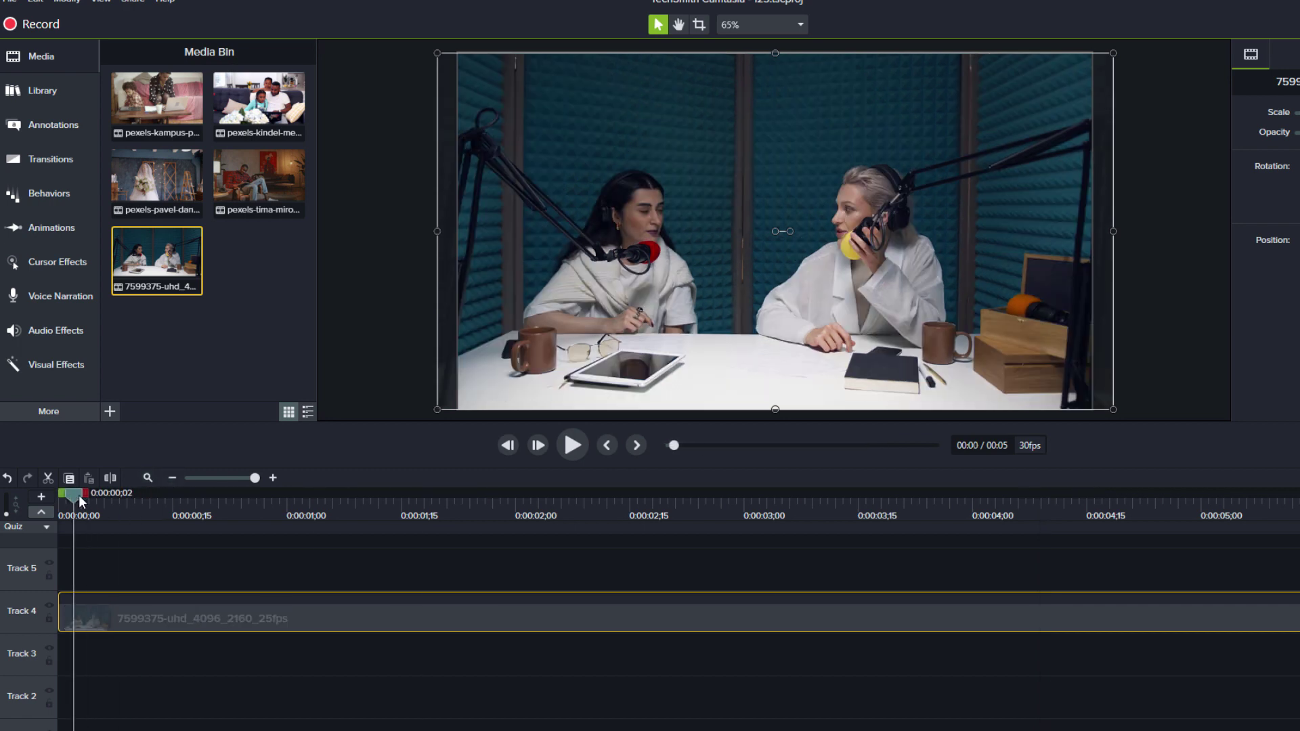
key(space)
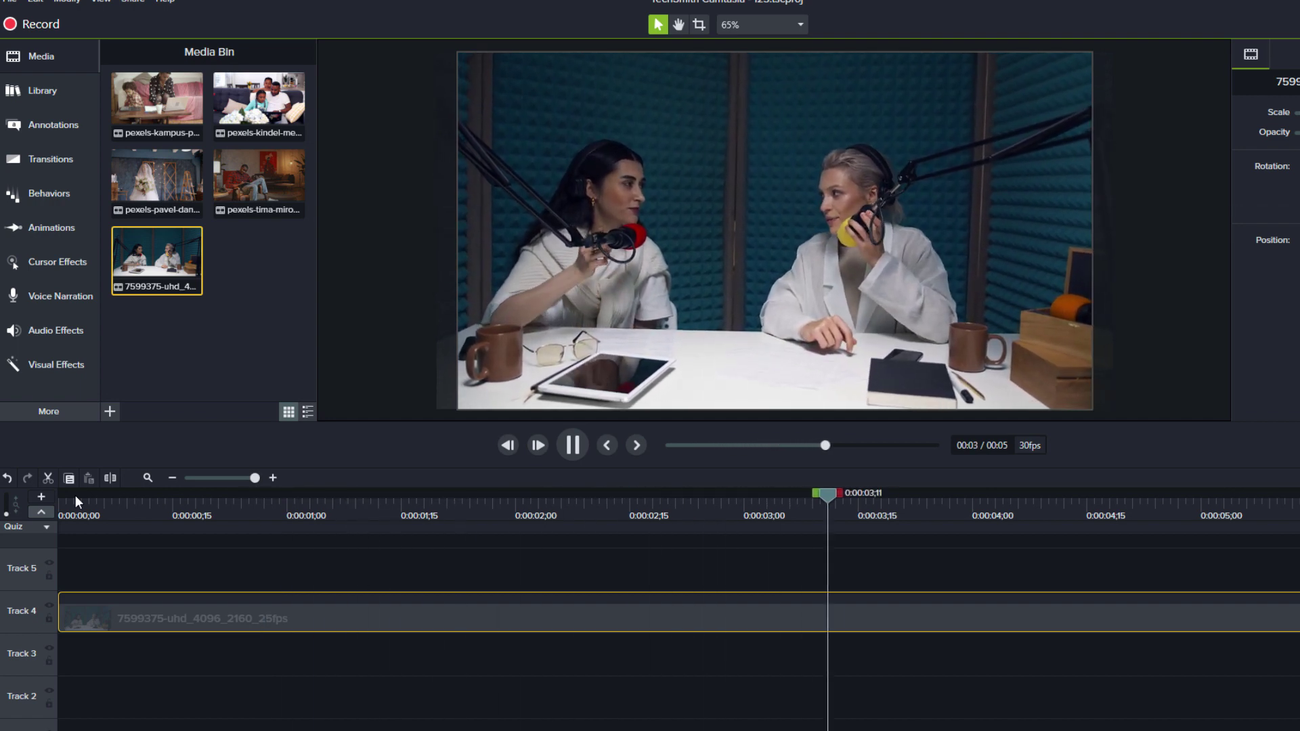
key(space)
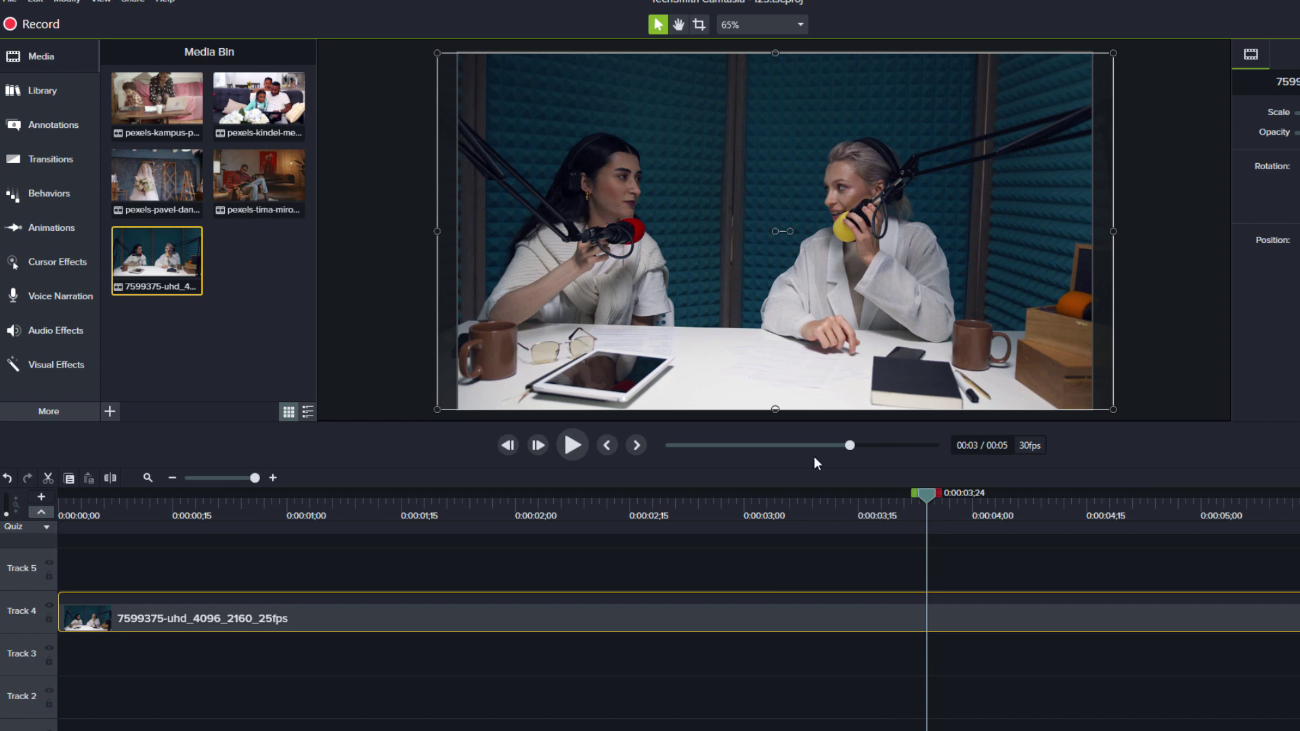
- Copy the podcast clip on Track 4 and paste the duplicate at the start of Track 3
drag(766, 609, 265, 607)
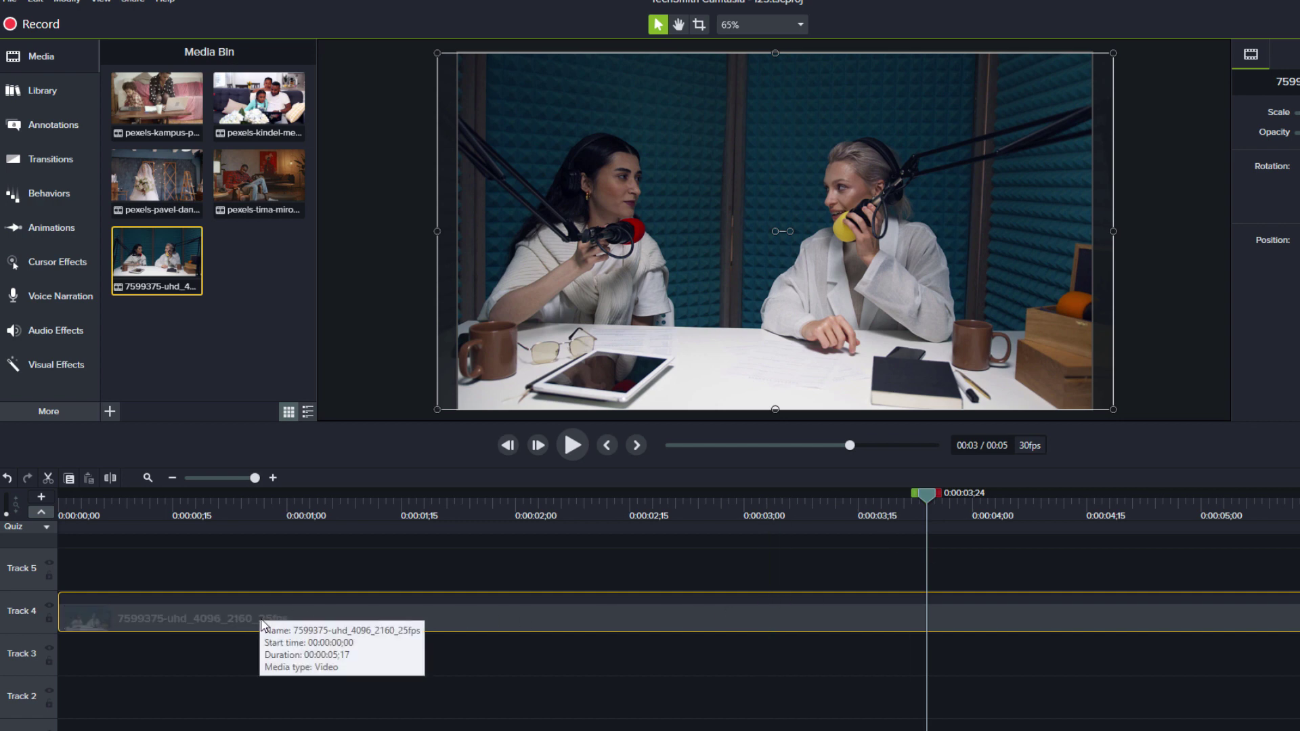
right_click(262, 613)
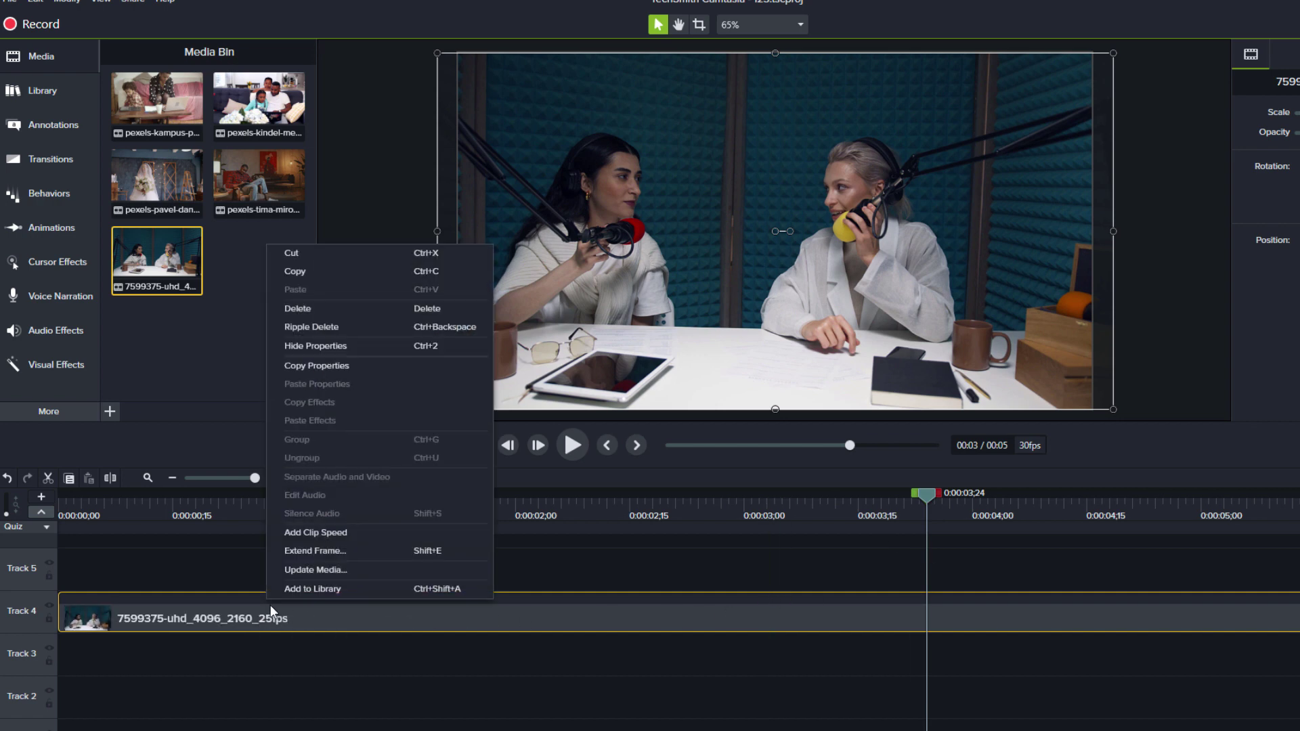
click(319, 272)
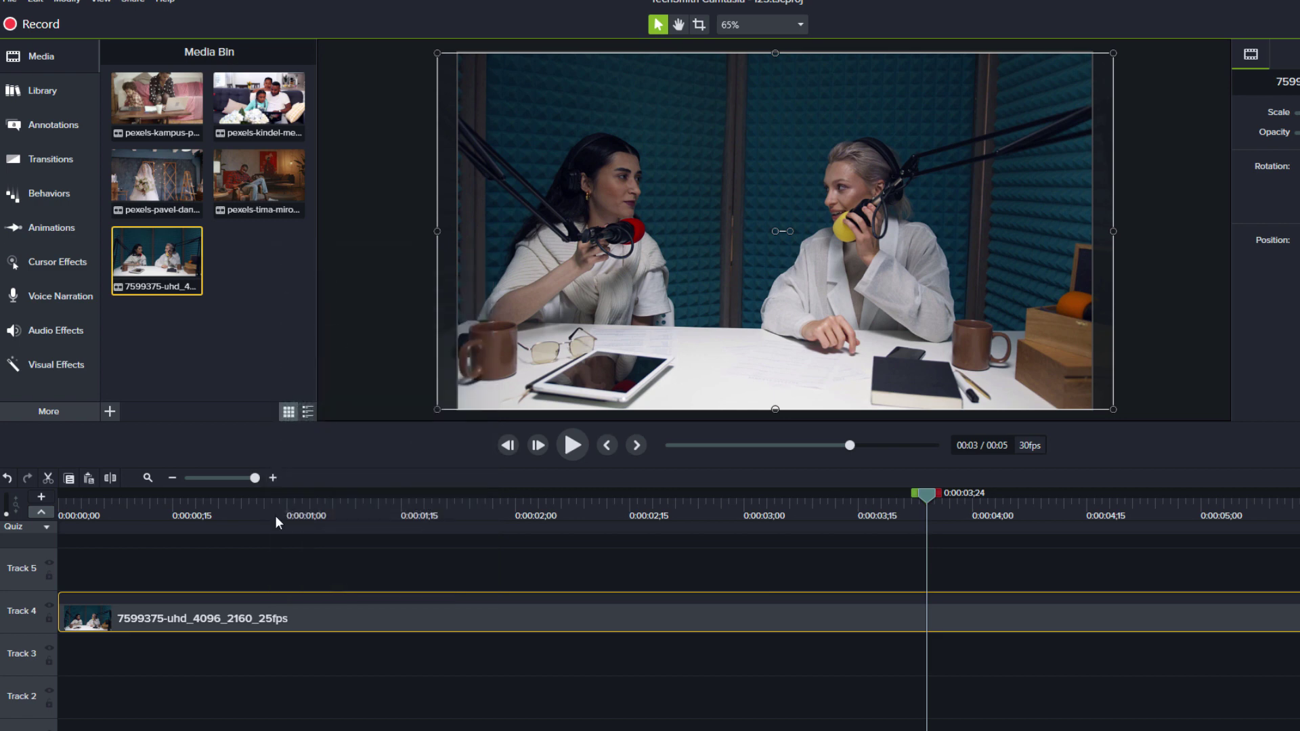
right_click(287, 652)
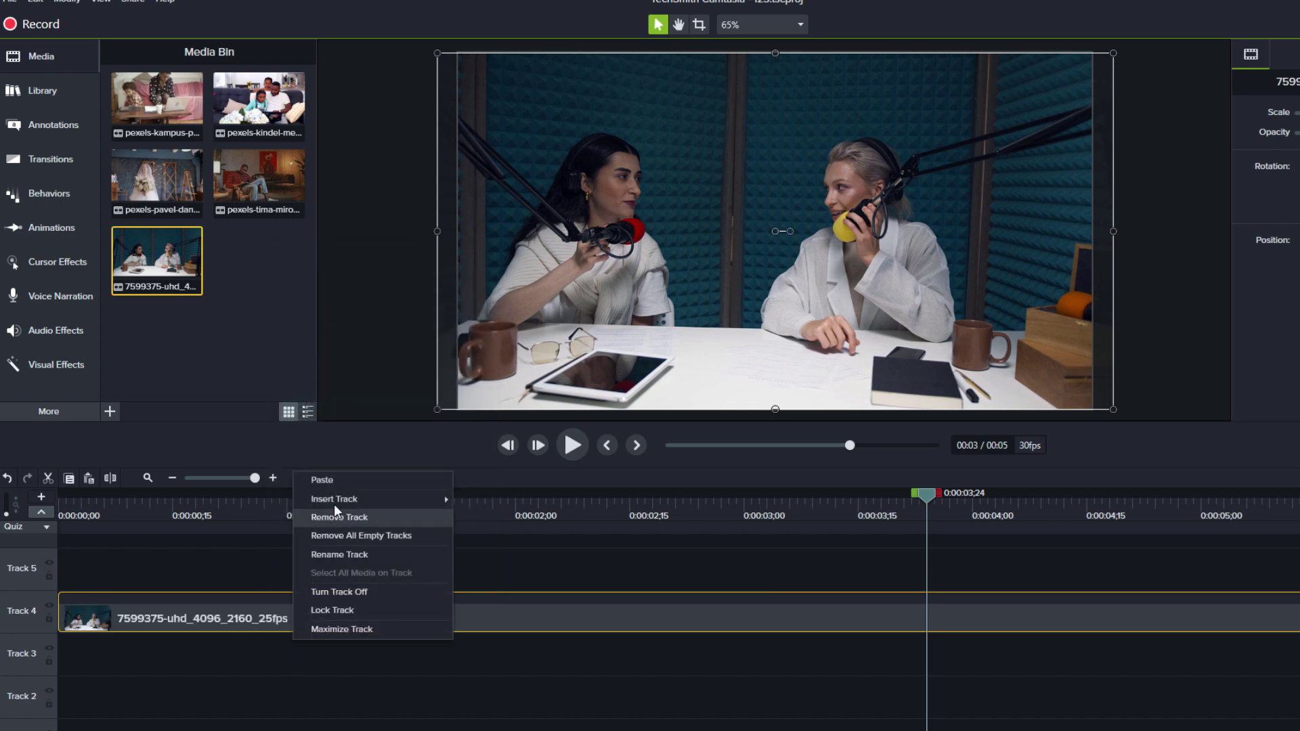
click(341, 484)
drag(433, 653, 61, 647)
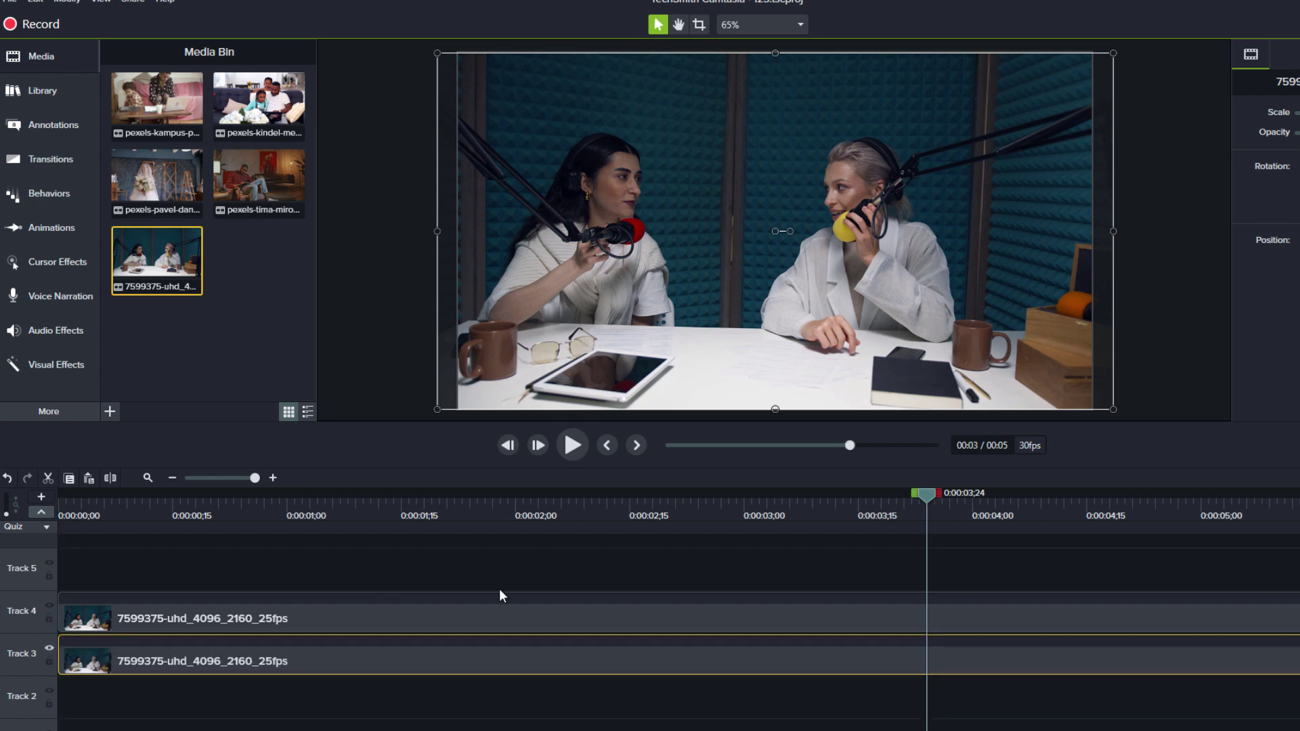
- At 0:00:00;27, crop the Track 4 clip to the dark-haired woman, from the canvas's left edge to just past her chair
drag(256, 609, 288, 623)
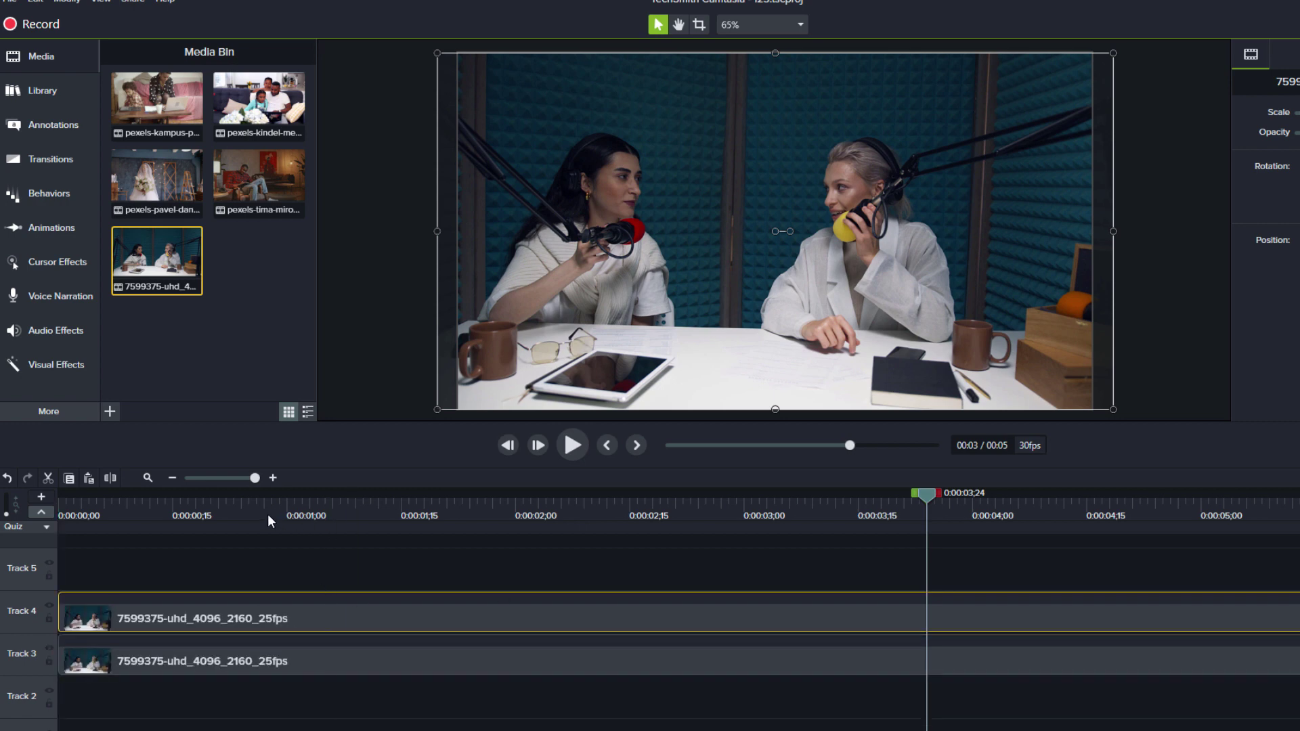
click(265, 514)
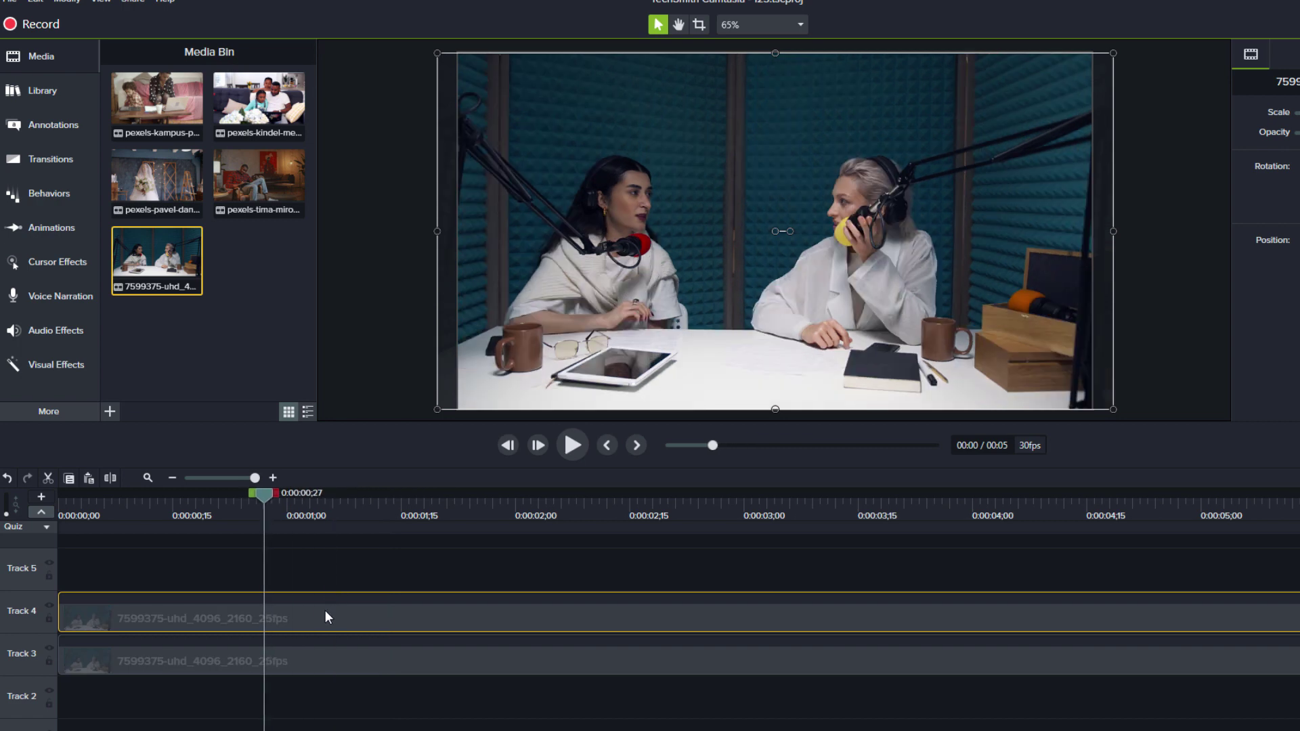
click(700, 25)
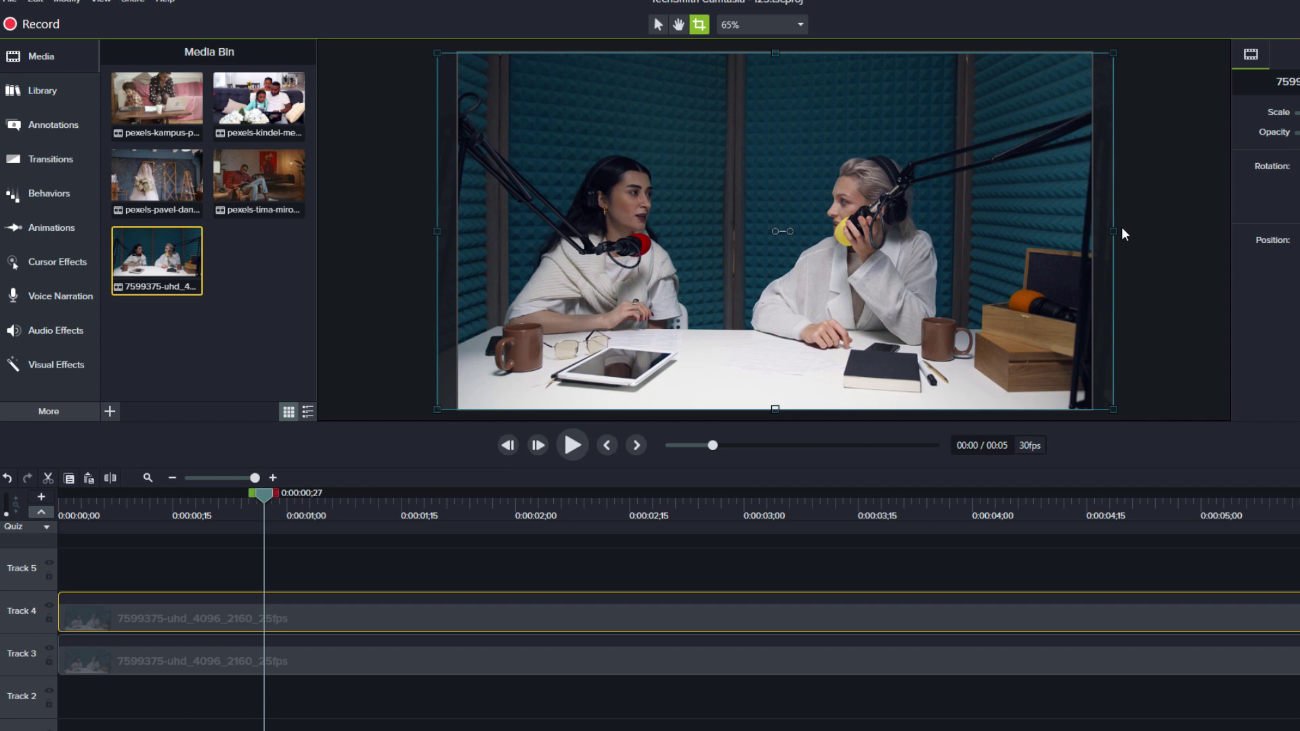
drag(1114, 231, 711, 237)
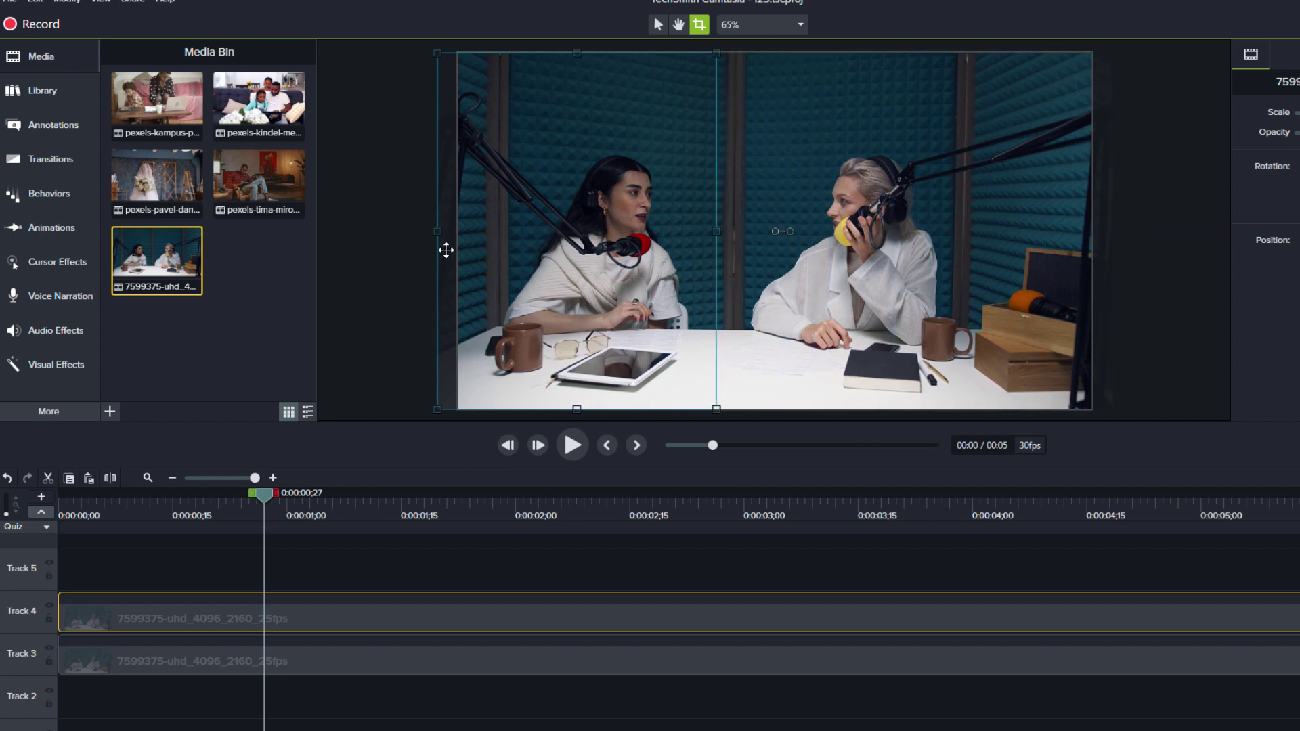
drag(438, 231, 459, 231)
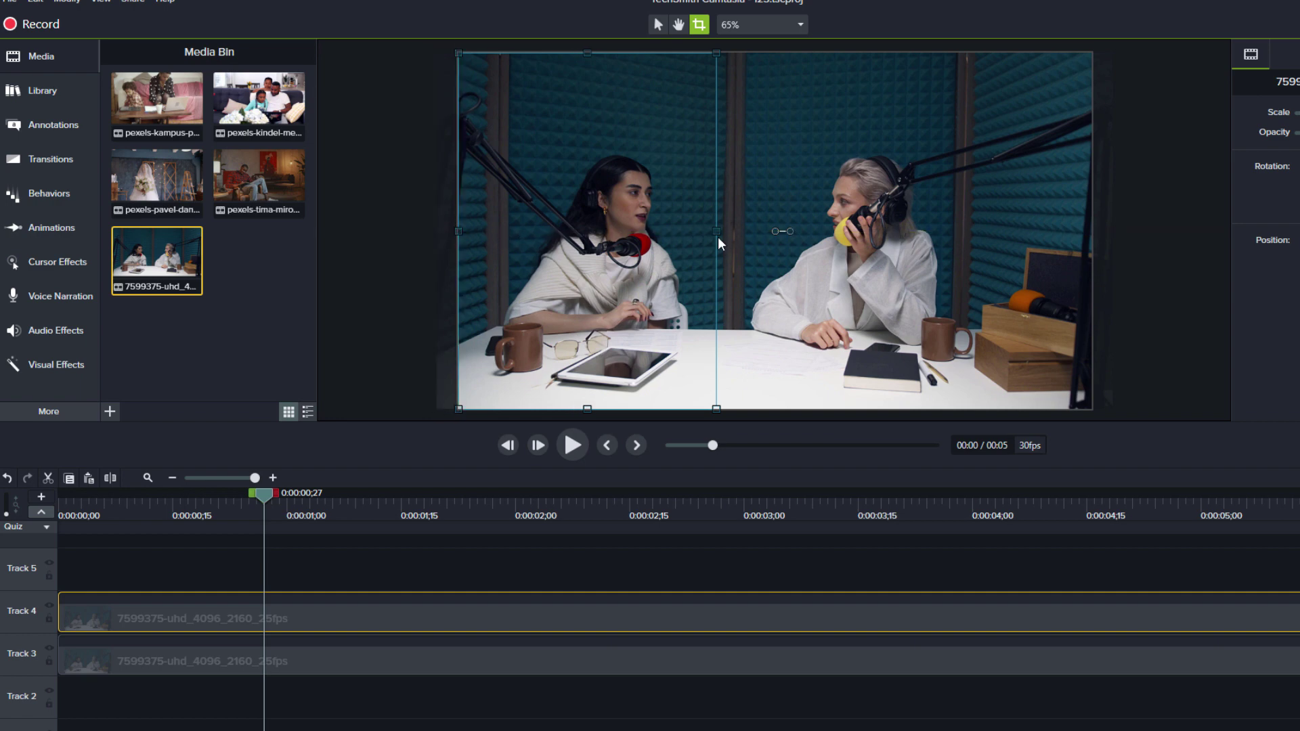
drag(716, 233, 717, 232)
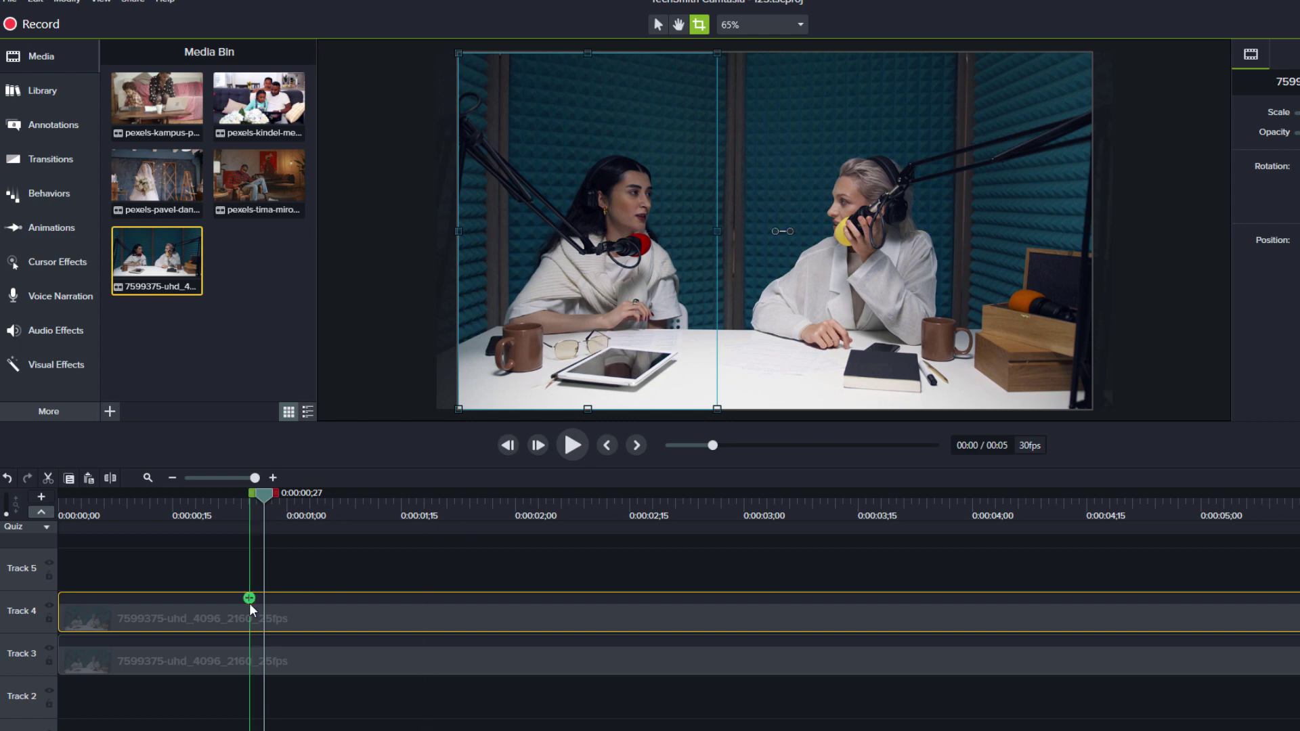
- Compare the two podcast clips and hide Track 3 briefly to check the Track 4 crop on its own
click(271, 662)
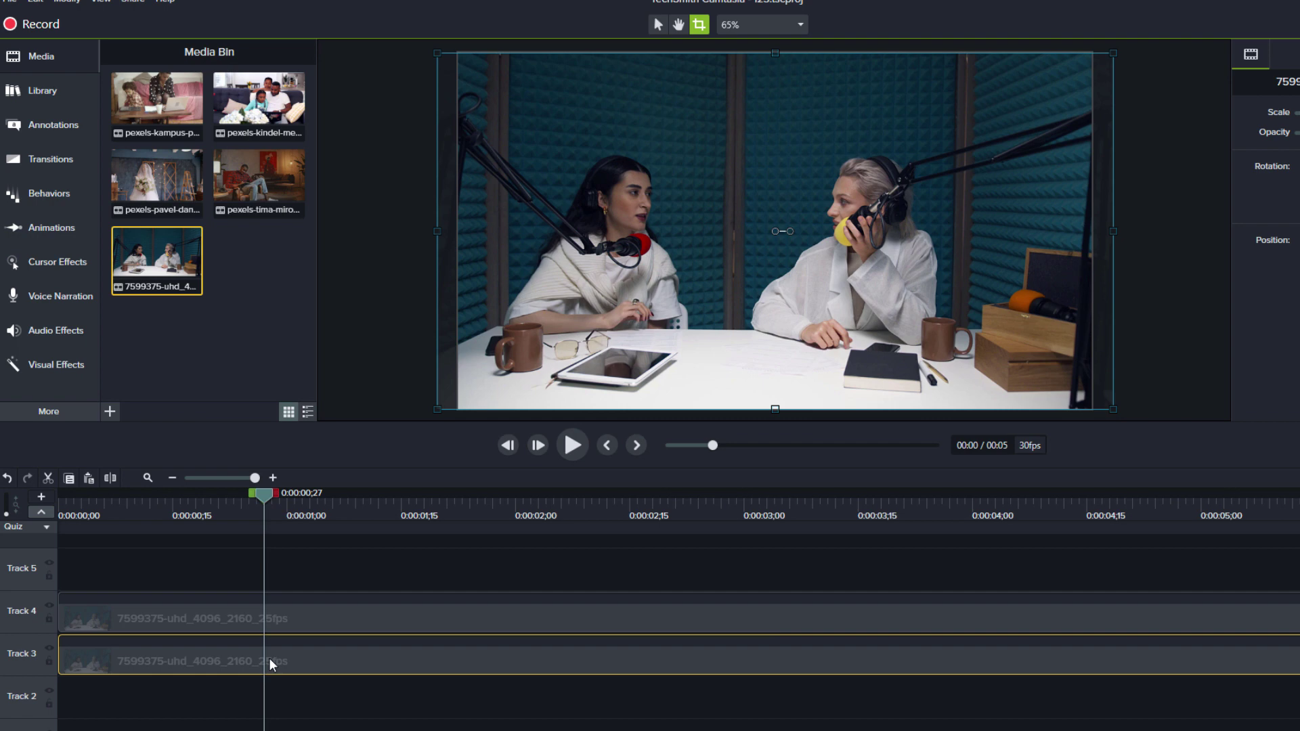
click(318, 616)
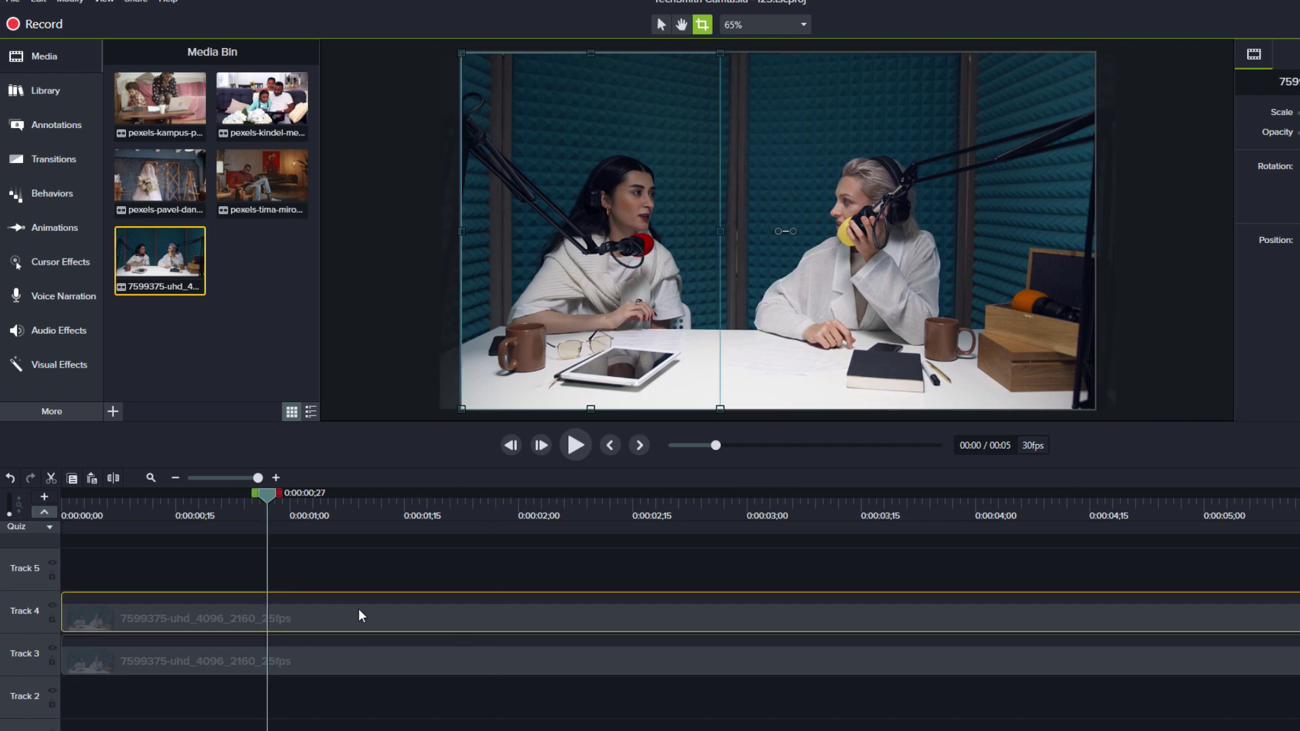
click(52, 647)
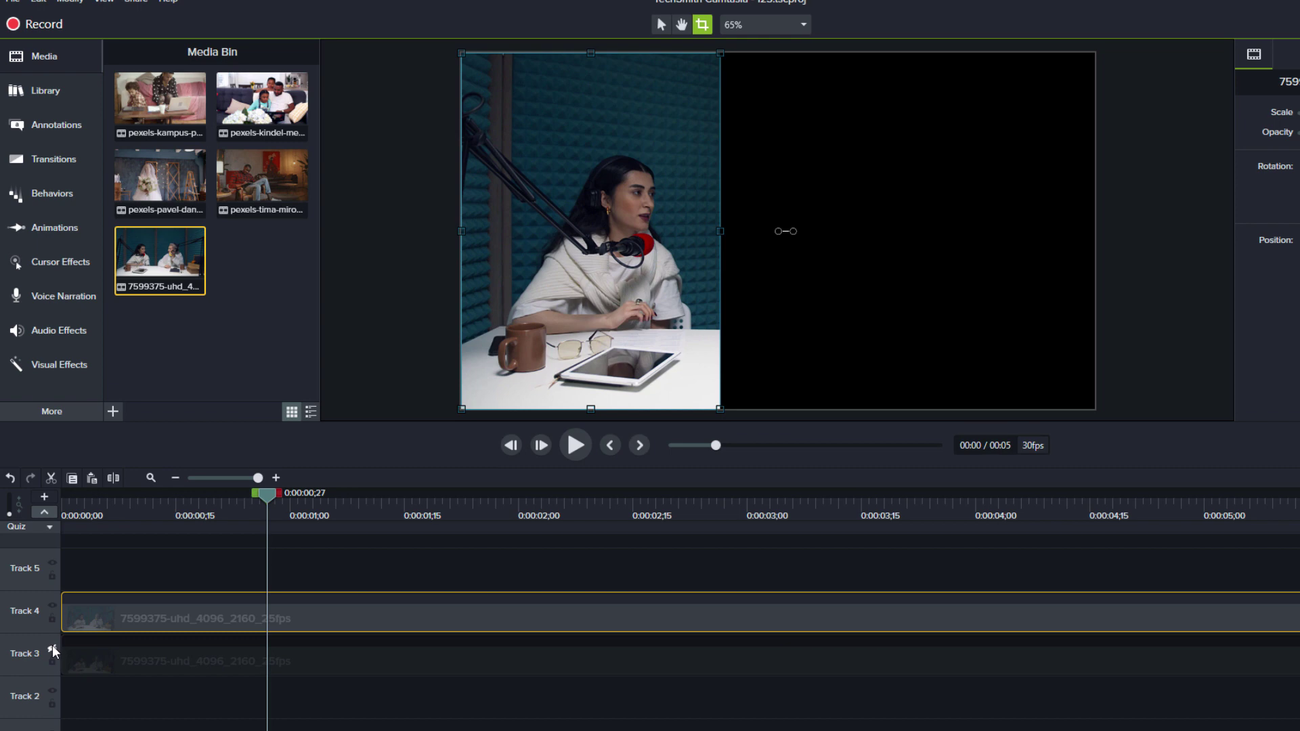
click(52, 647)
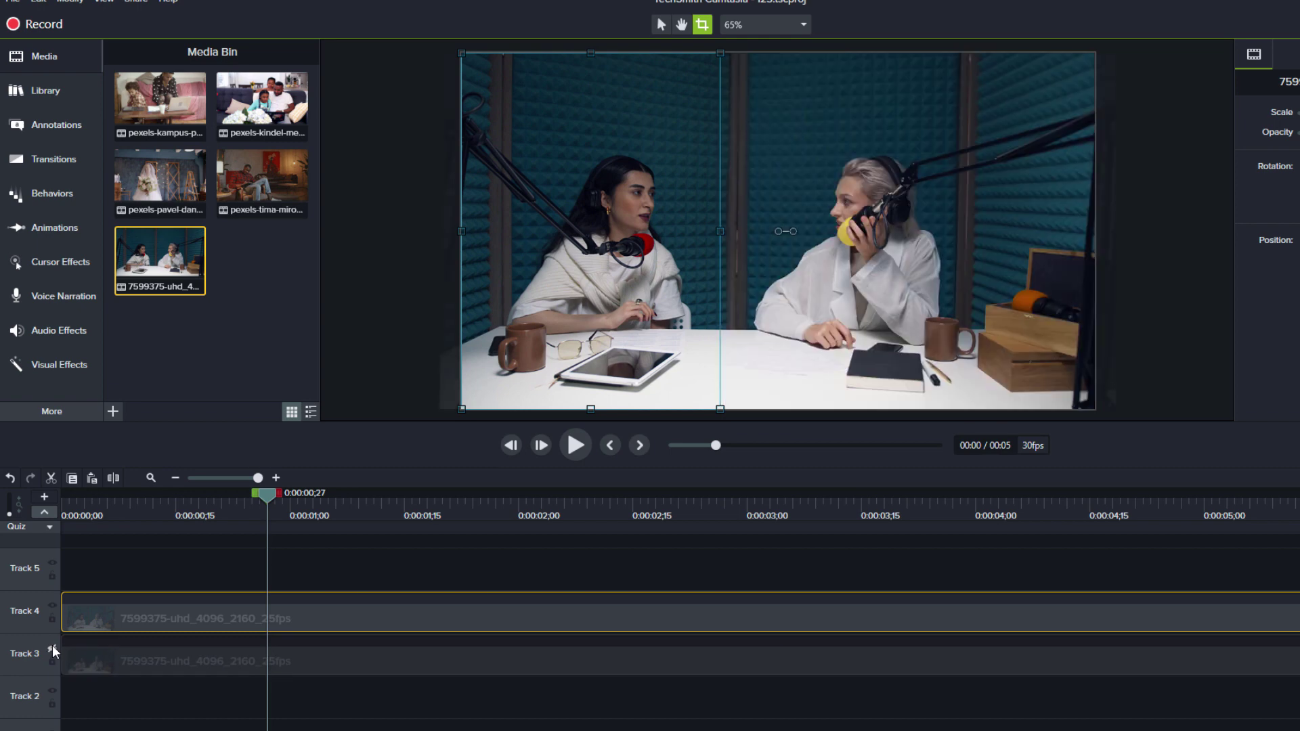
- With Track 4 temporarily hidden, crop the Track 3 clip to the blonde woman, and move that strip to the canvas's right edge
click(113, 655)
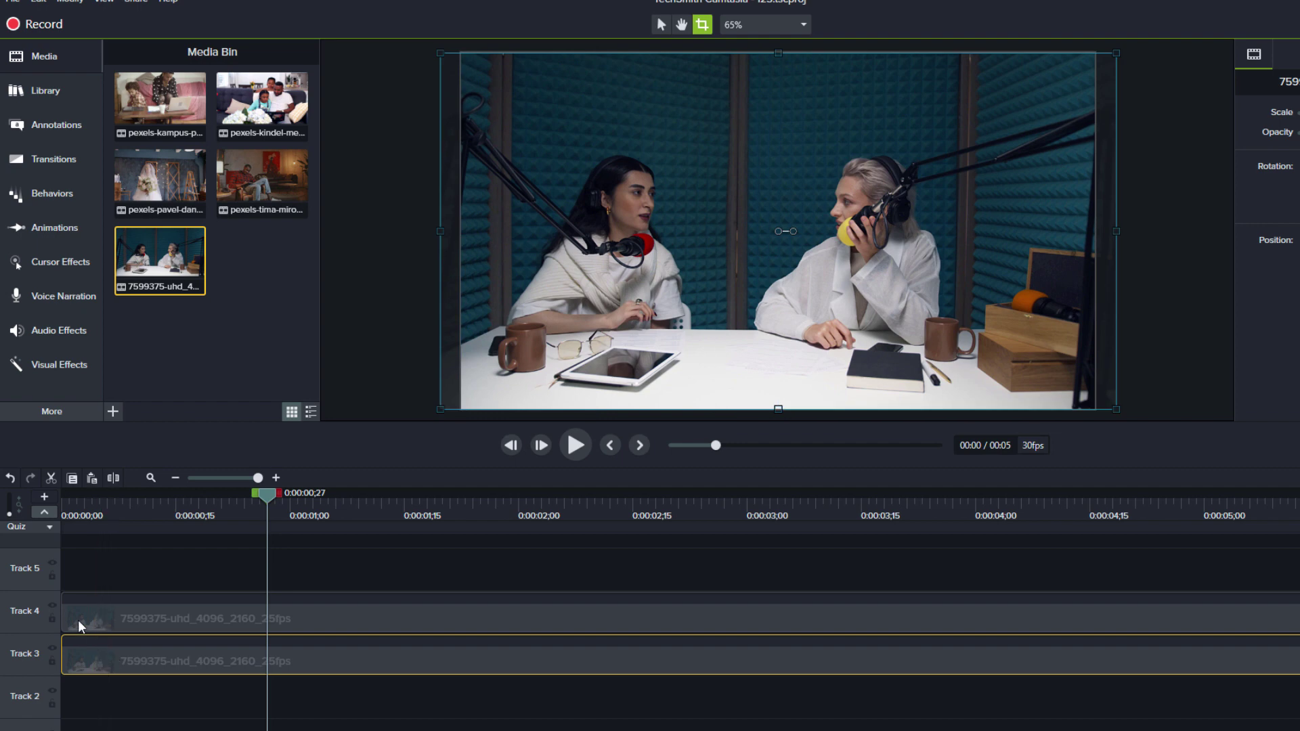
click(52, 605)
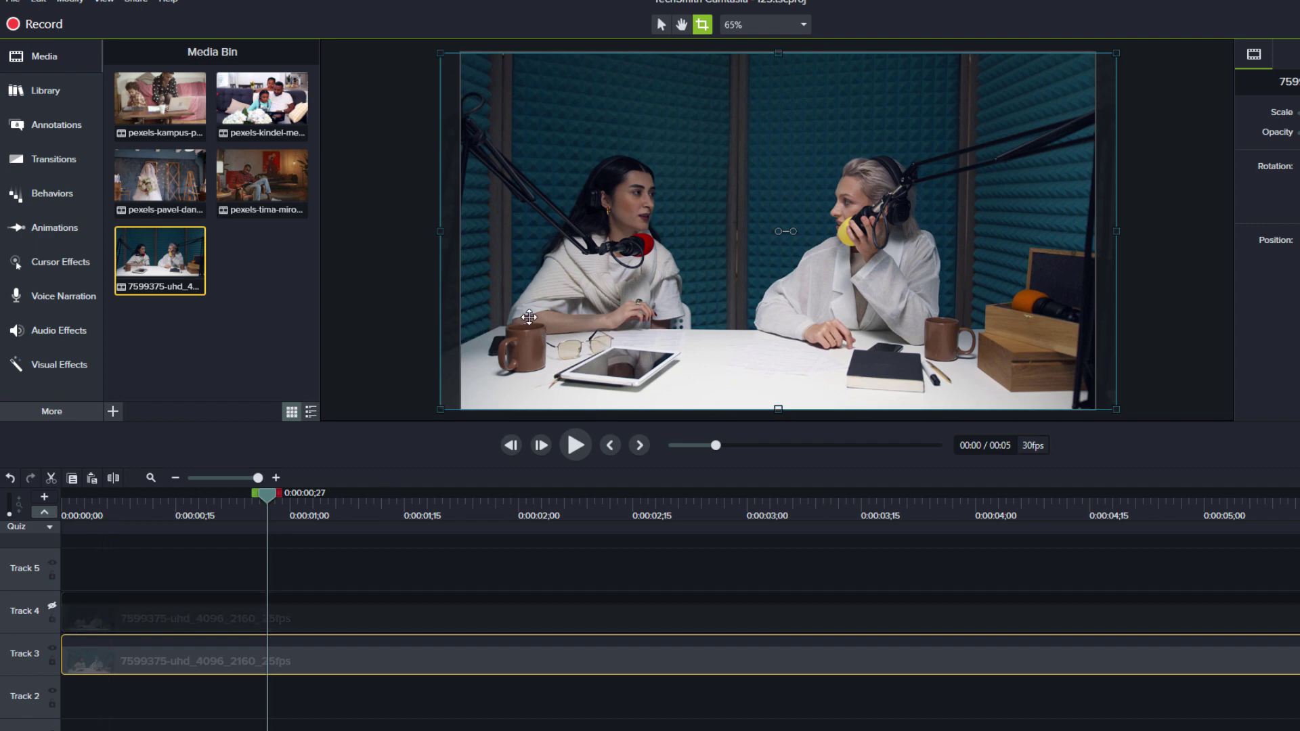
drag(468, 232, 734, 231)
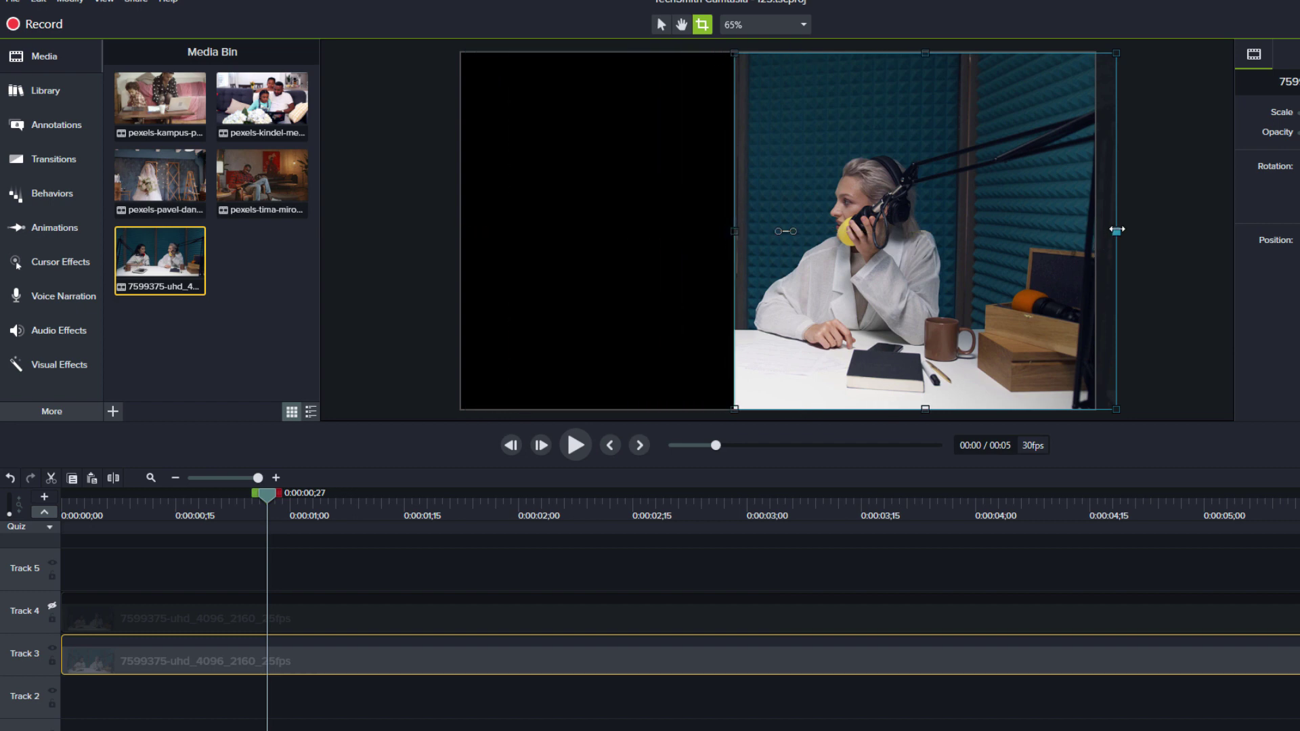
drag(1116, 230, 980, 231)
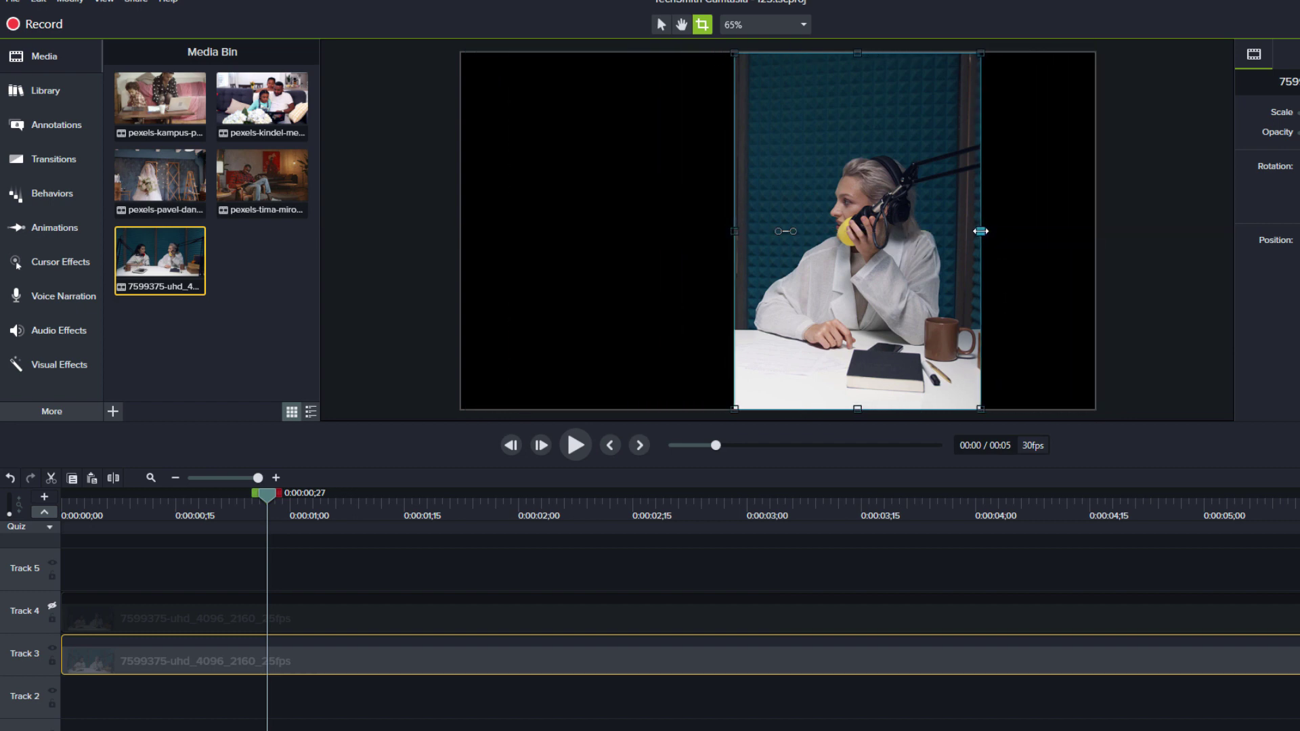
click(52, 607)
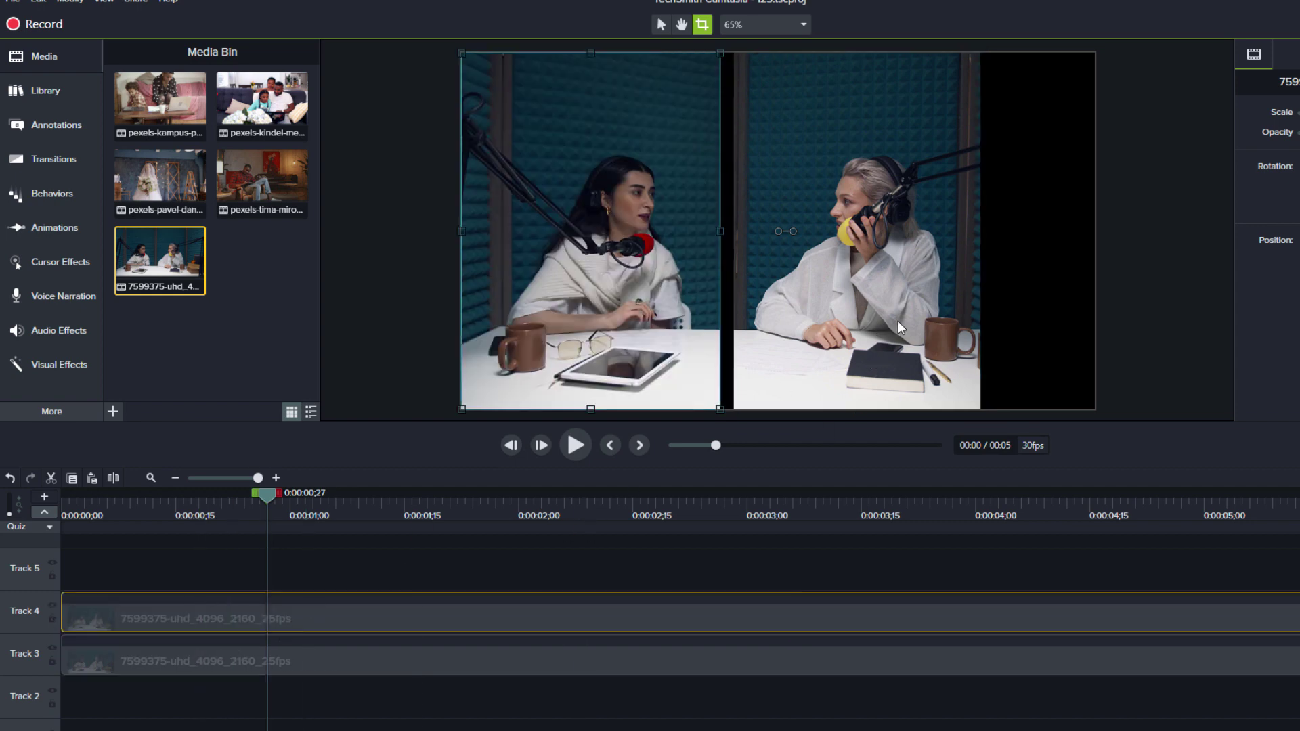
drag(870, 295, 983, 295)
- Scale up the dark-haired woman's cropped clip and position it to cover more than half of the canvas width
click(637, 301)
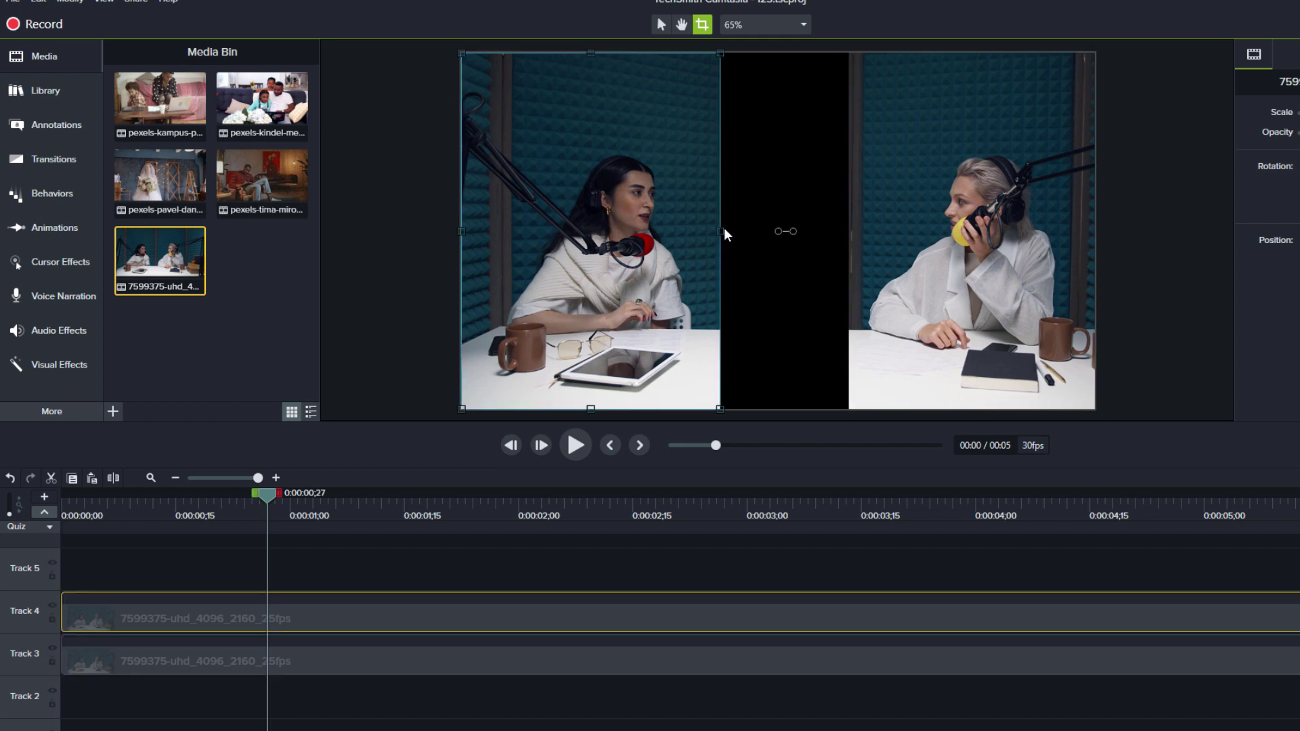
click(661, 24)
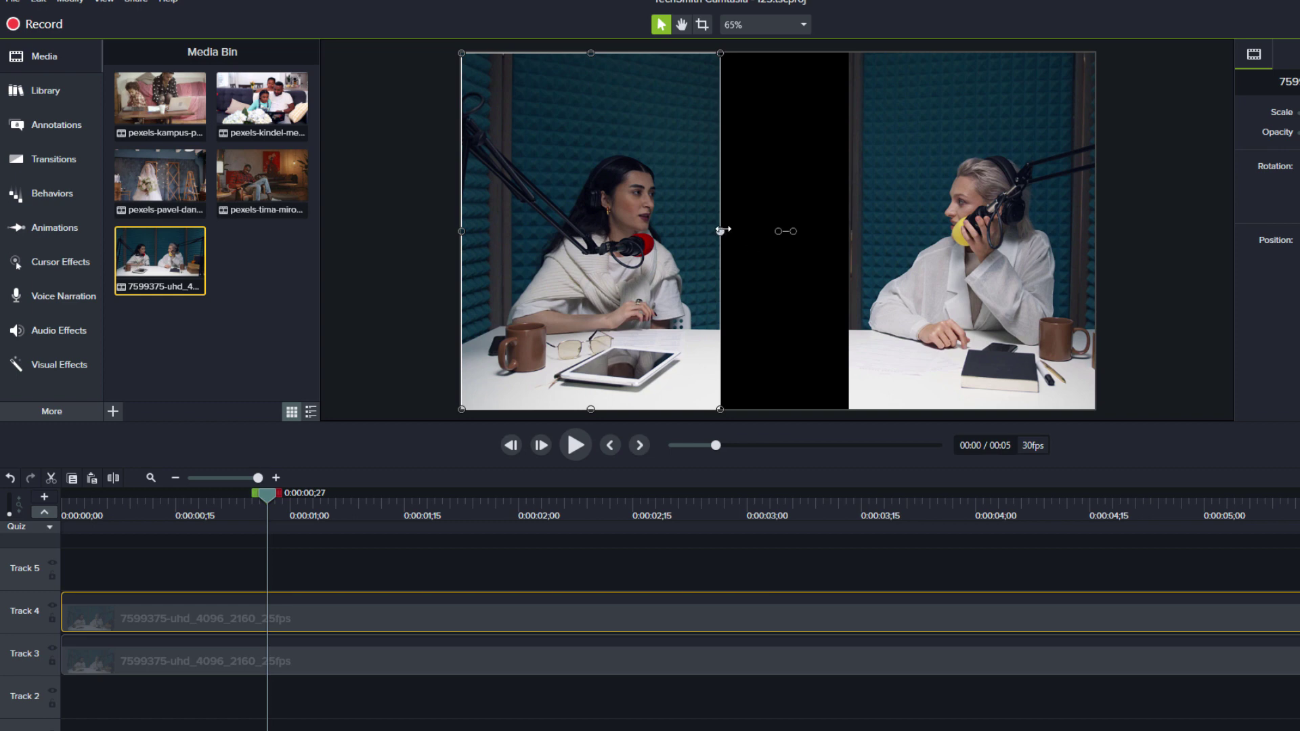
mouse_move(723, 229)
mouse_down()
mouse_move(749, 231)
mouse_move(676, 231)
mouse_move(792, 231)
mouse_move(725, 243)
mouse_up()
- Scale up the blonde woman's cropped clip and shift it right so it fills the rest of the canvas behind the other clip
click(998, 201)
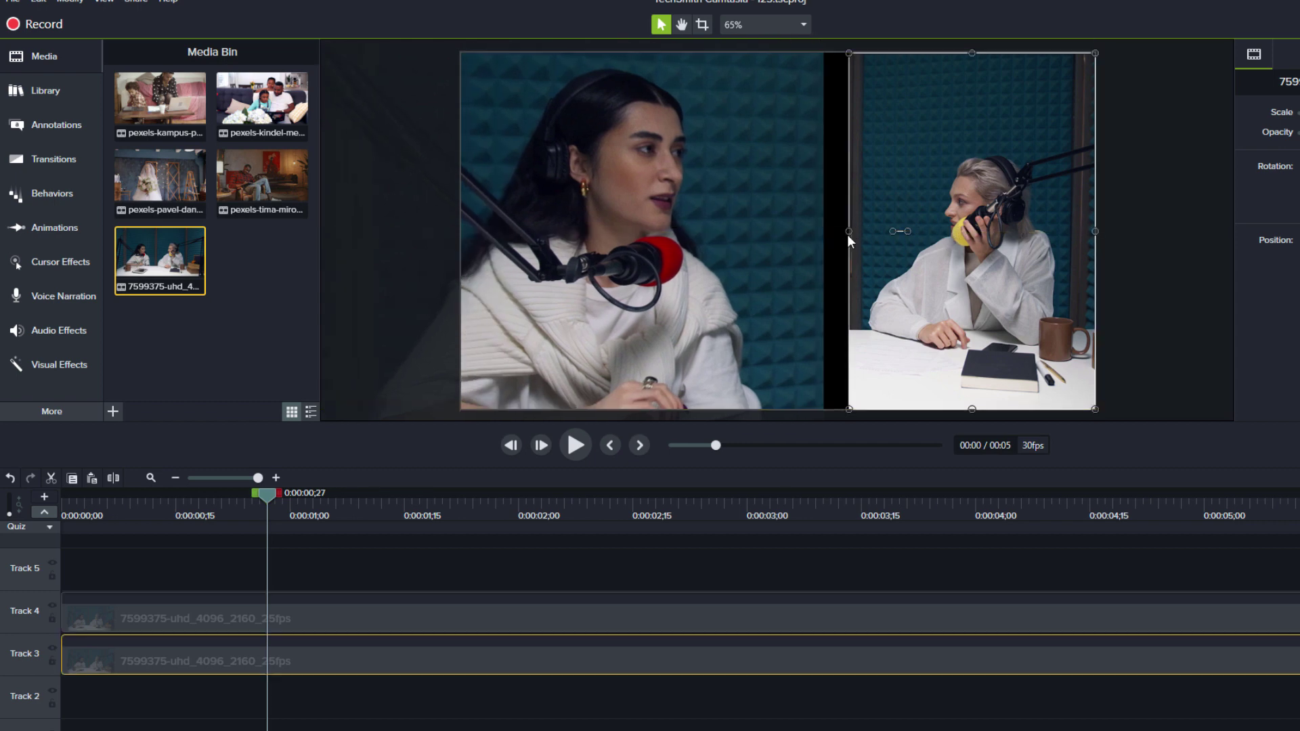
drag(847, 234, 641, 238)
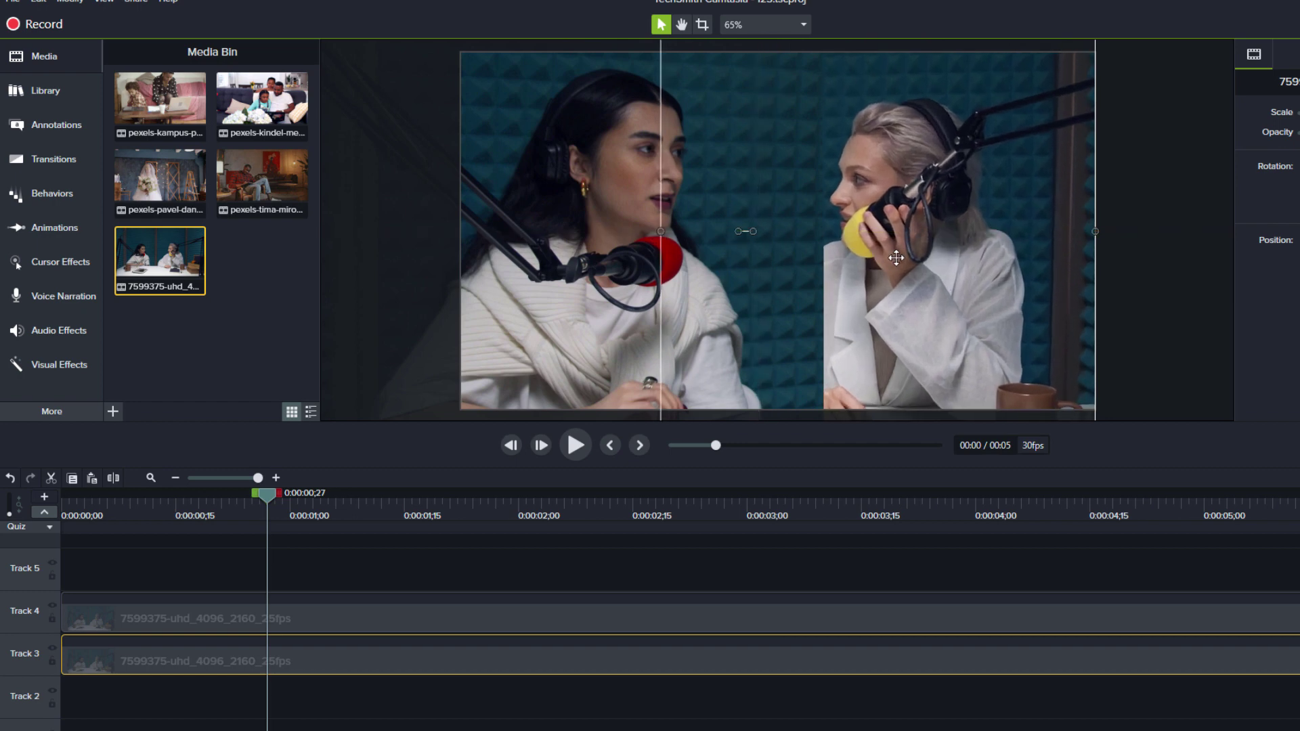
drag(932, 254, 1023, 250)
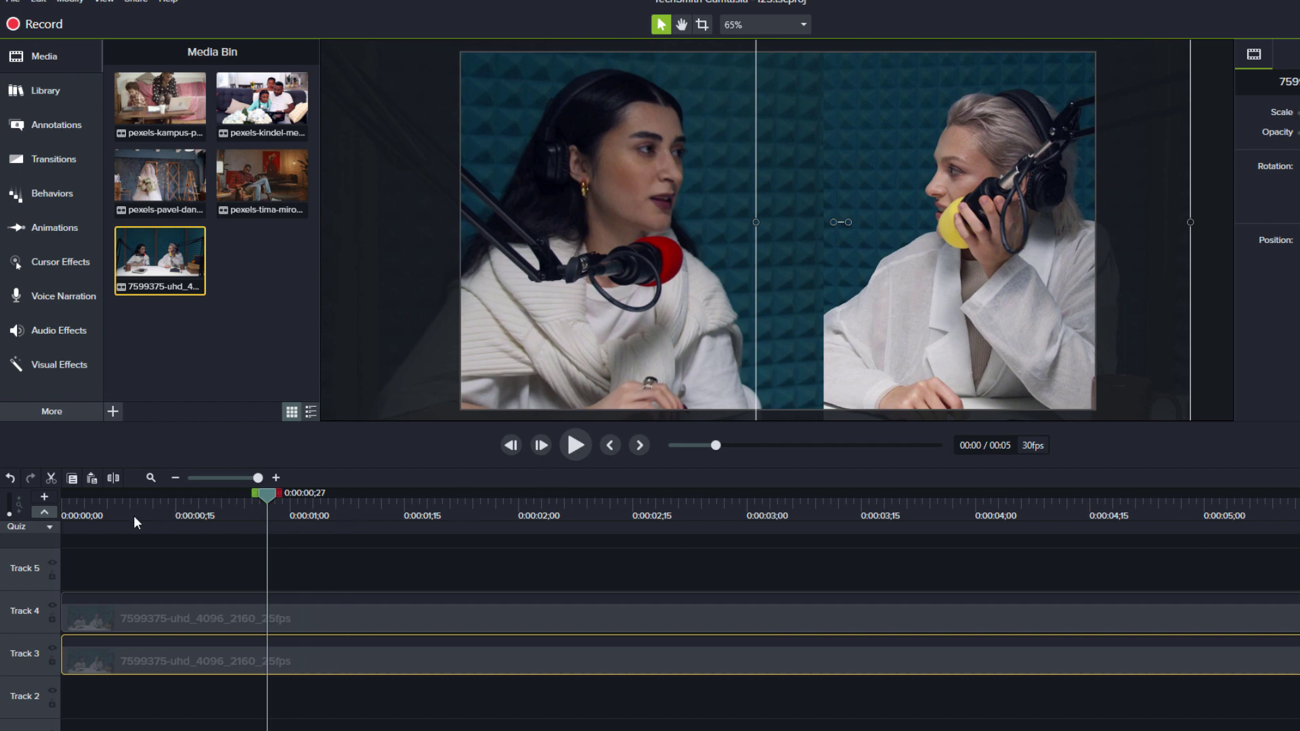
click(241, 477)
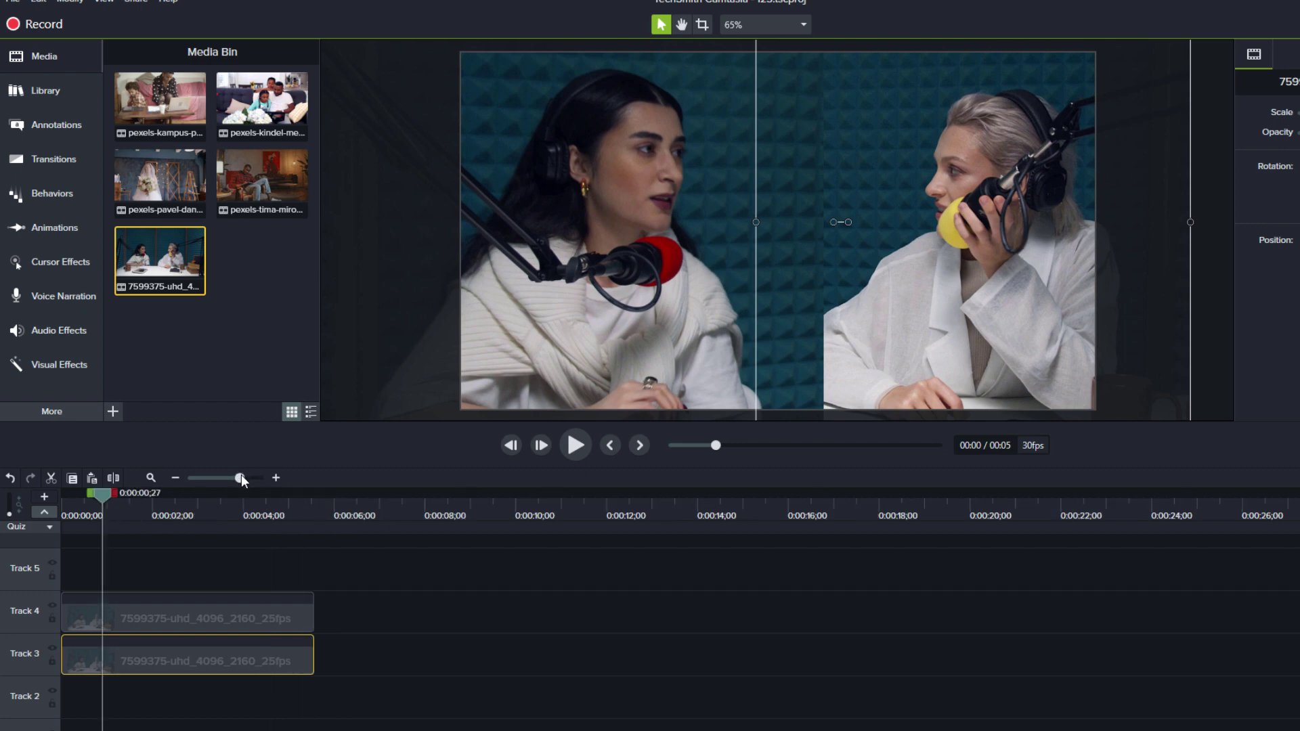
- Play the two-way podcast layout from the beginning for a few seconds to check the framing of both women
click(702, 25)
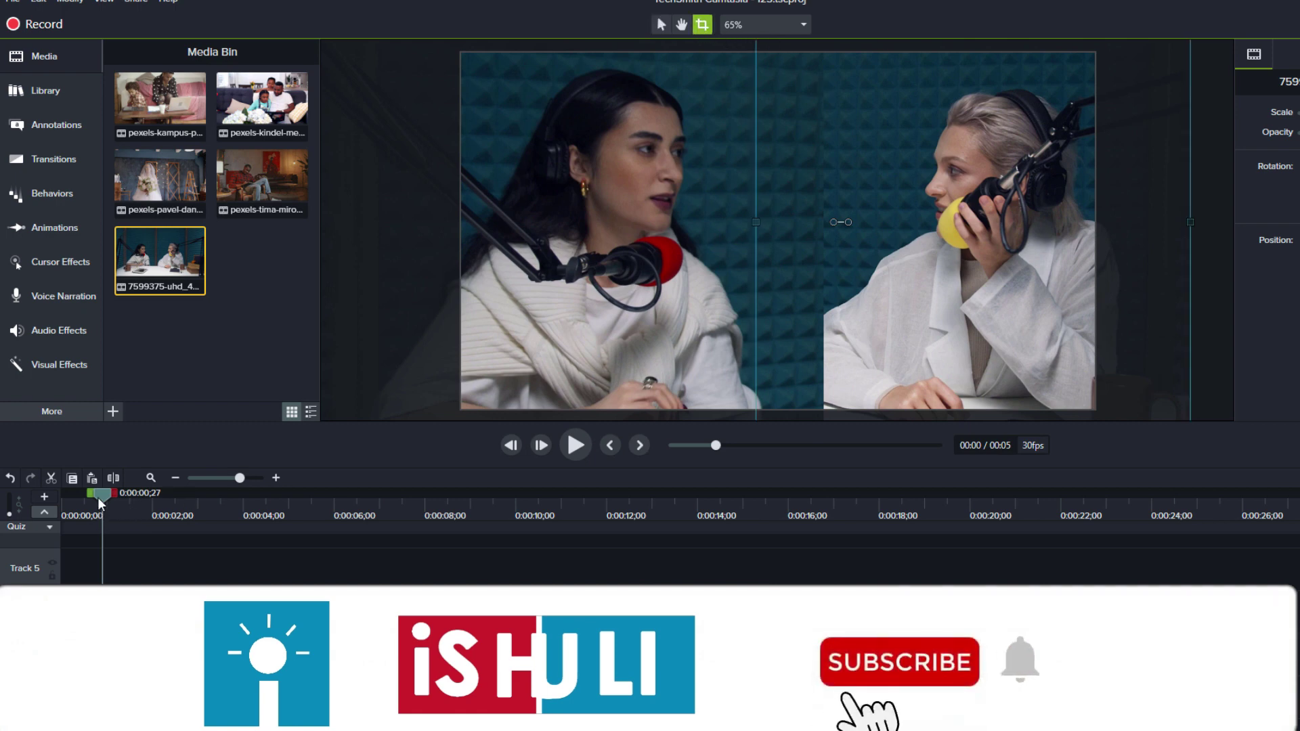
drag(99, 491, 11, 501)
key(space)
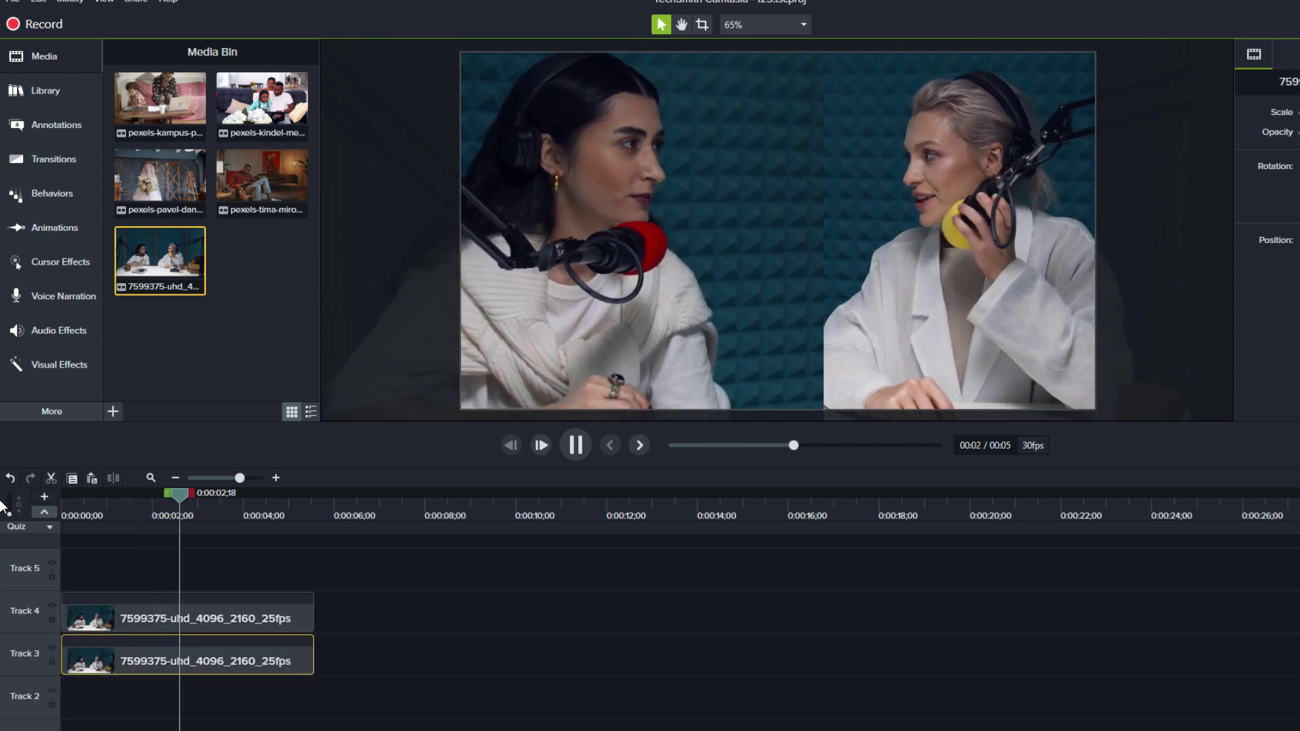
key(space)
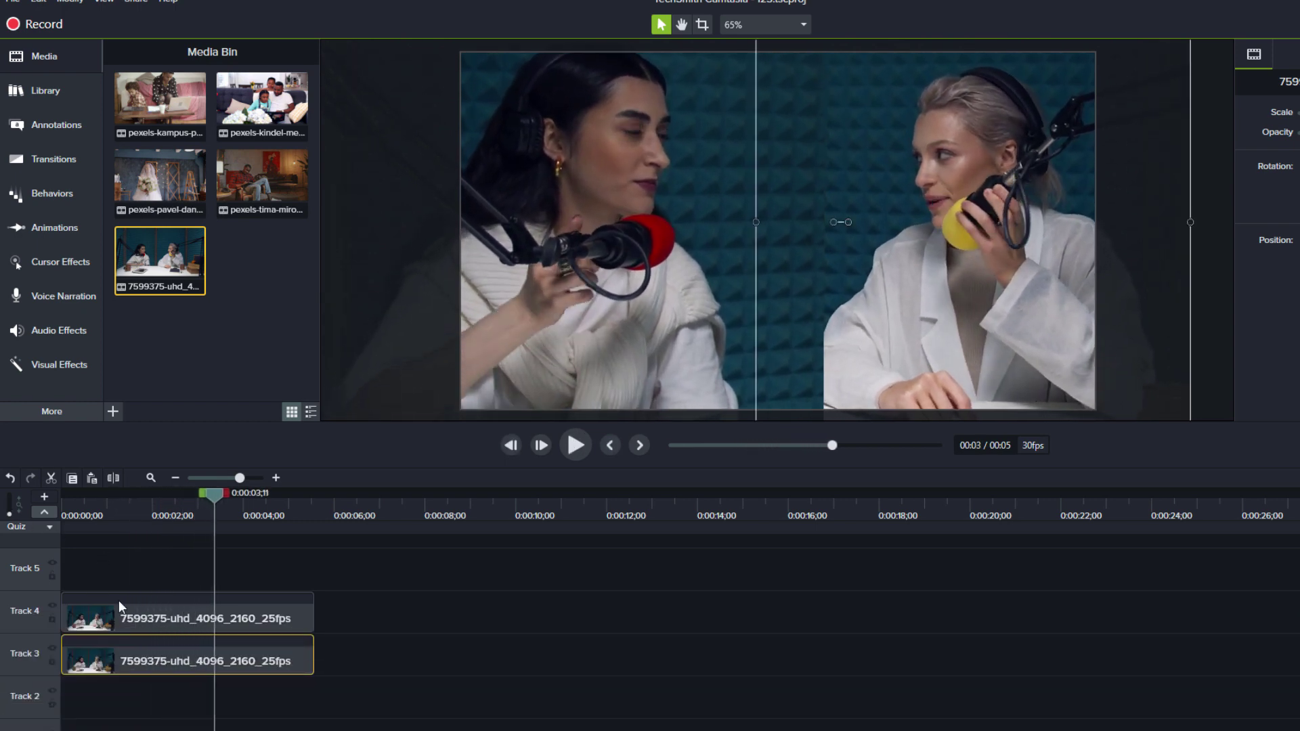
- Lower the dark-haired woman's clip on Track 4 slightly and nudge it left so the dividing edge sits at about the canvas's horizontal centre
mouse_move(119, 600)
mouse_down()
mouse_move(234, 612)
mouse_move(372, 546)
mouse_move(241, 655)
mouse_move(255, 605)
mouse_up()
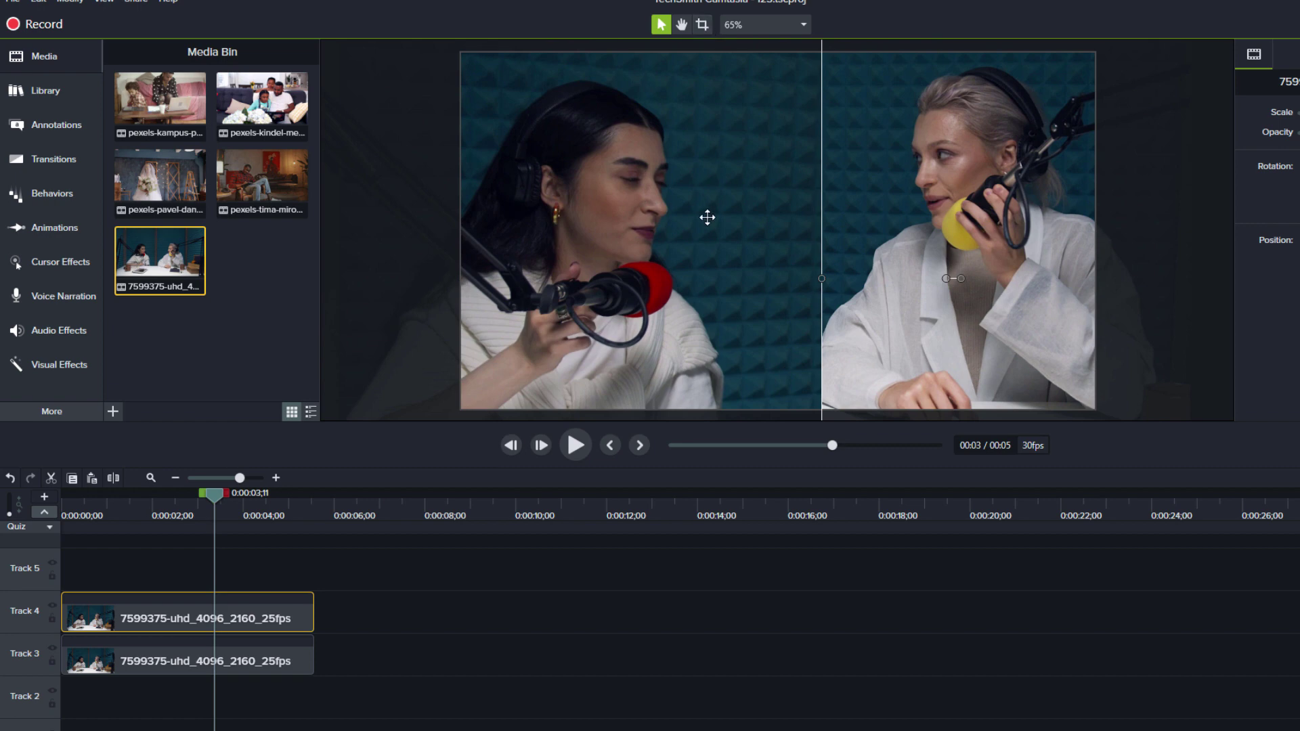
key(Left)
key(Left)
key(Left)
key(Left)
key(Left)
key(Left)
key(Left)
key(Left)
key(Left)
key(Left)
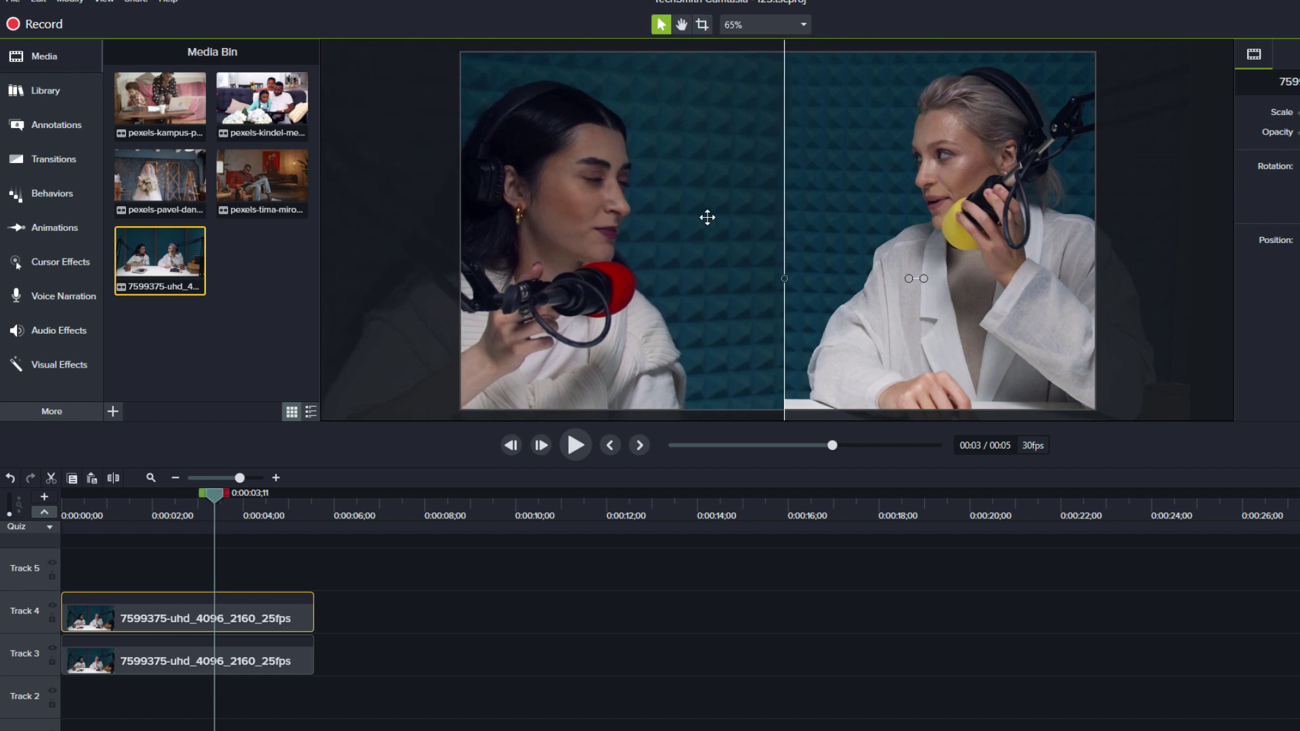
key(Right)
key(Right)
key(Right)
key(Right)
key(Right)
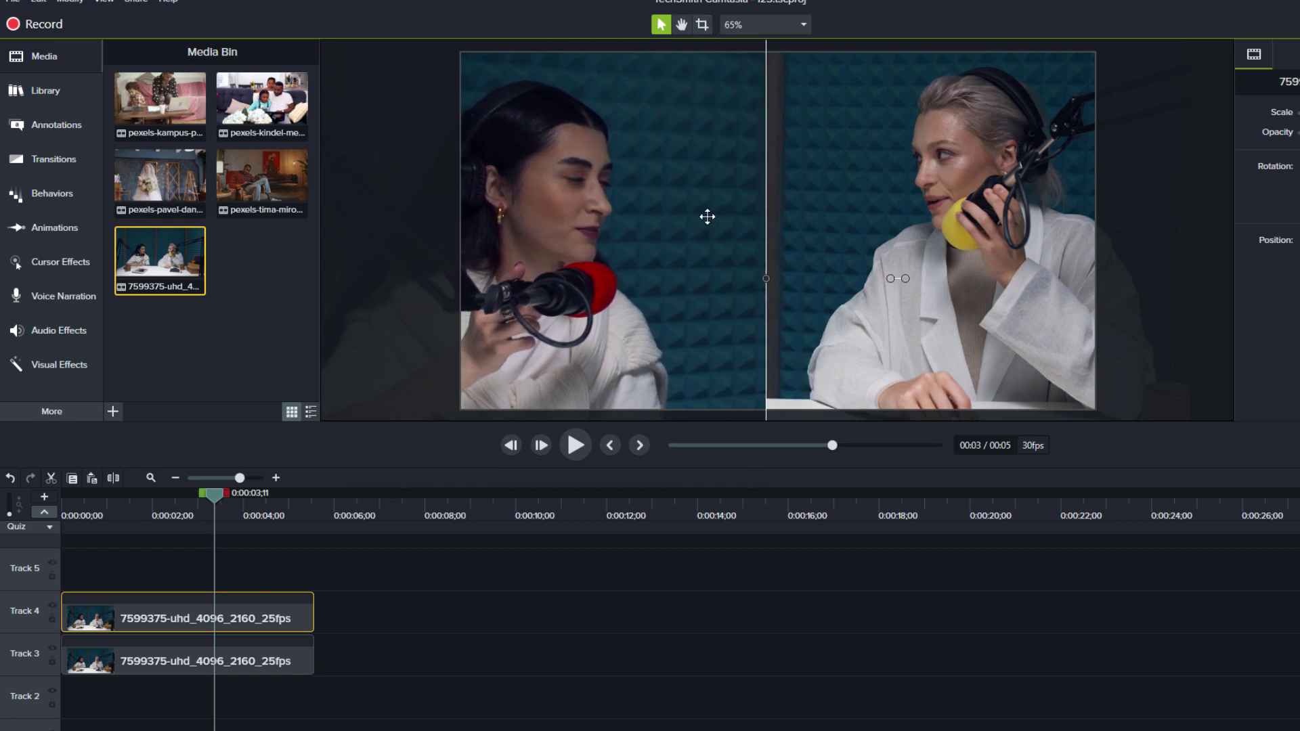
key(Right)
key(Right)
key(Right)
key(Right)
key(Right)
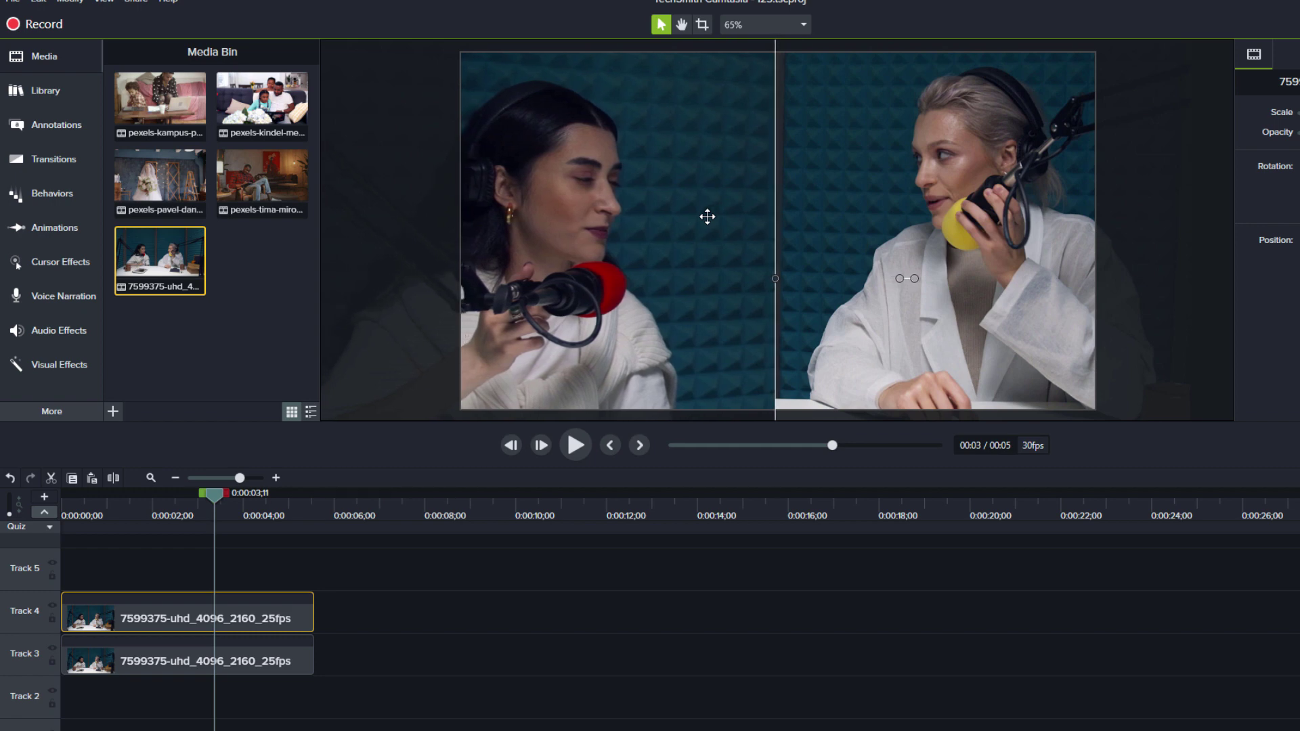
key(Right)
key(Right)
key(Right)
key(Right)
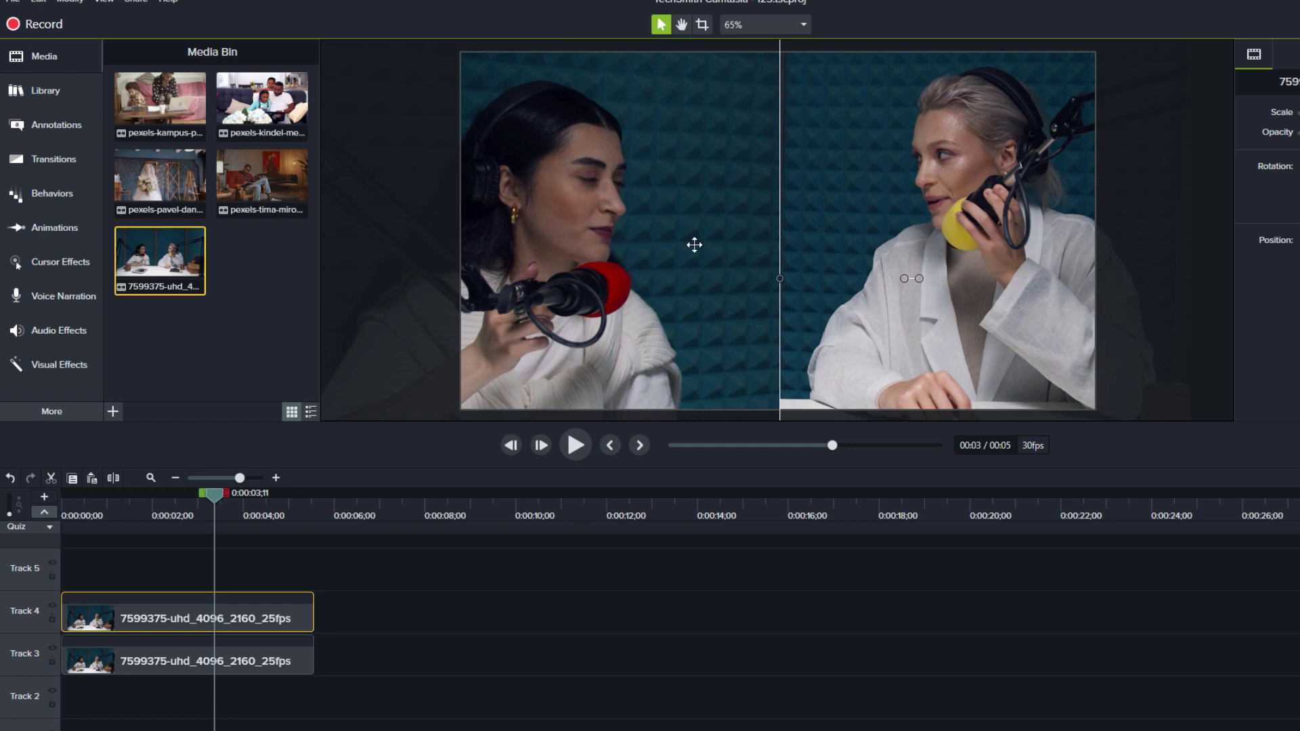
- Replay the podcast split screen from the start to review the repositioned Track 4 clip and the centred divide
drag(217, 495, 6, 508)
key(space)
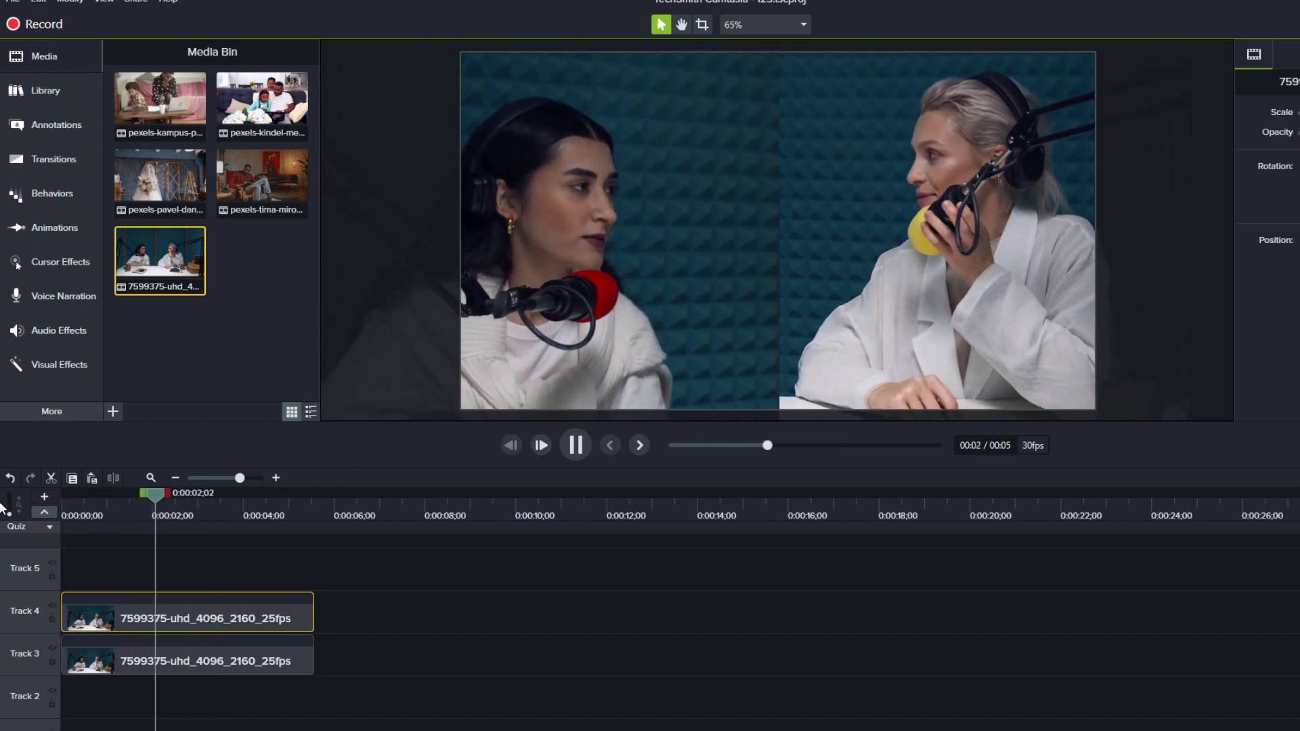
key(space)
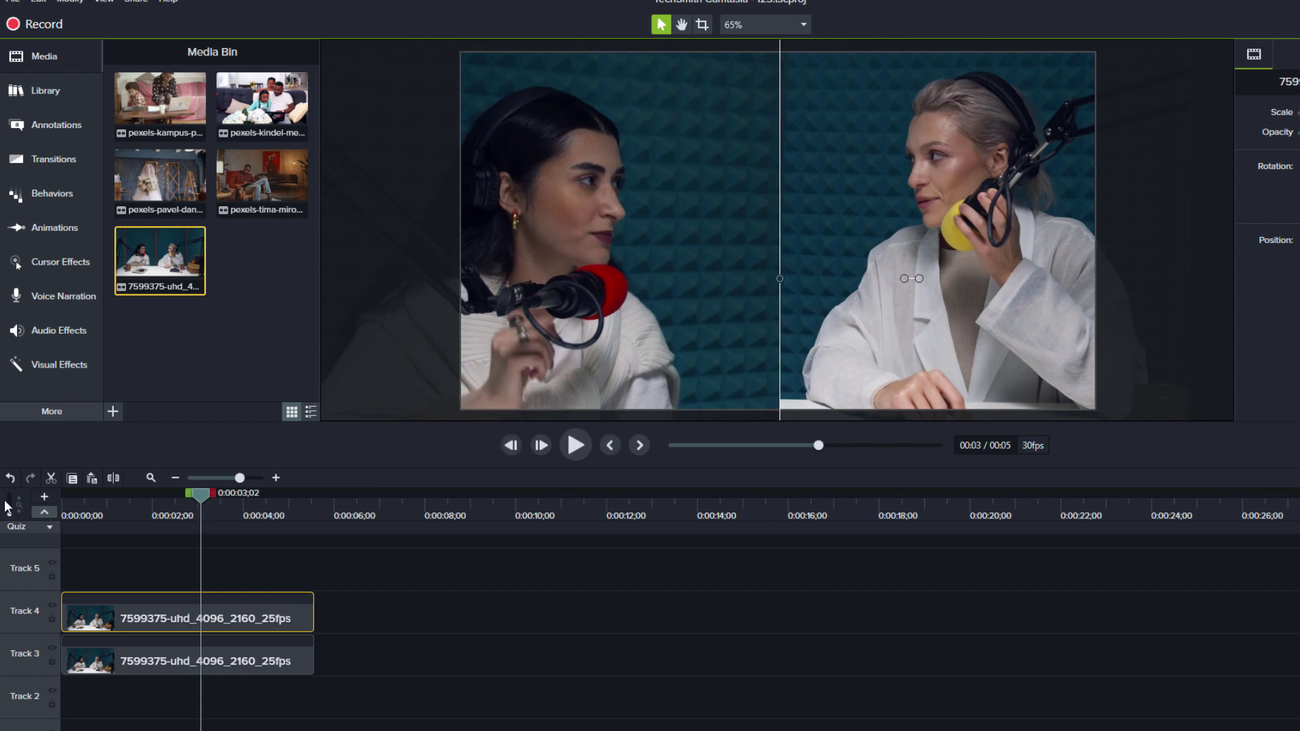